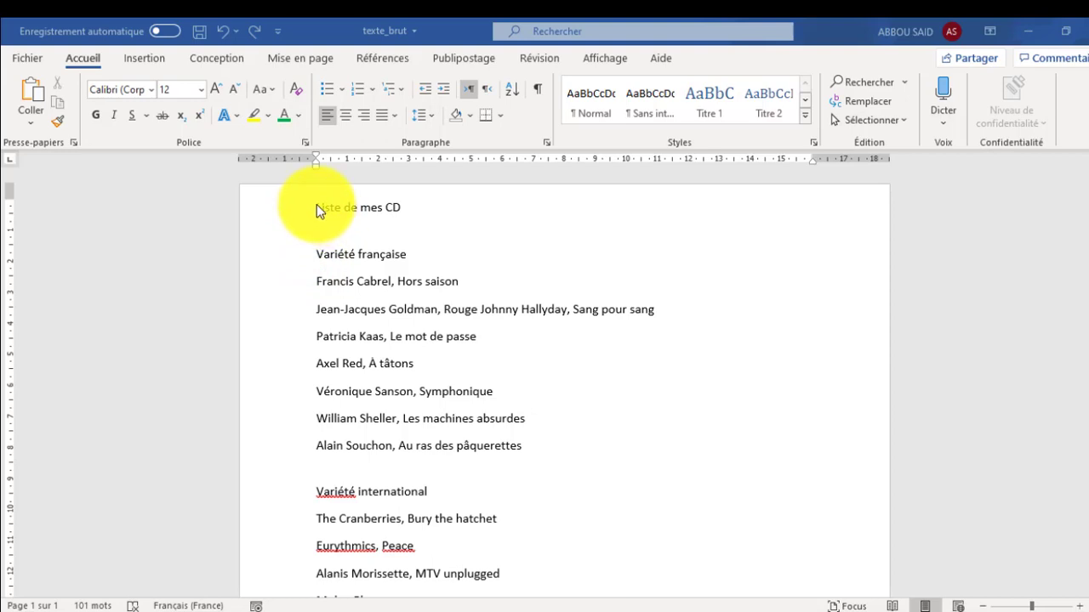
# Step: Run the spelling check from the document's start and ignore the French flags on Eurythmics, Peace and Bodyguard once each
pyautogui.doubleClick(316, 206)
pyautogui.click(317, 206)
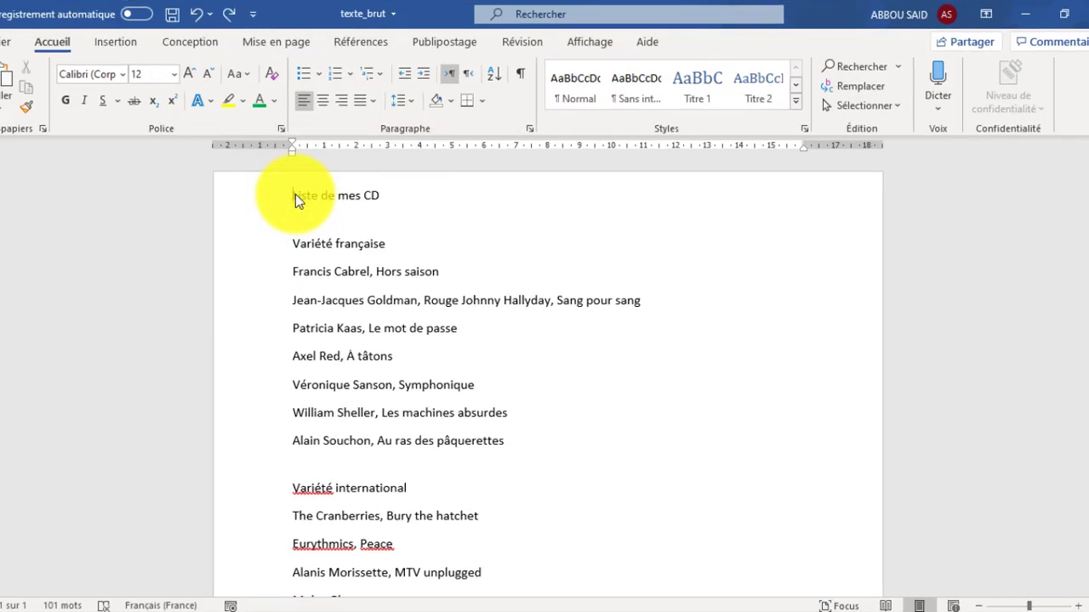
pyautogui.press('F7')
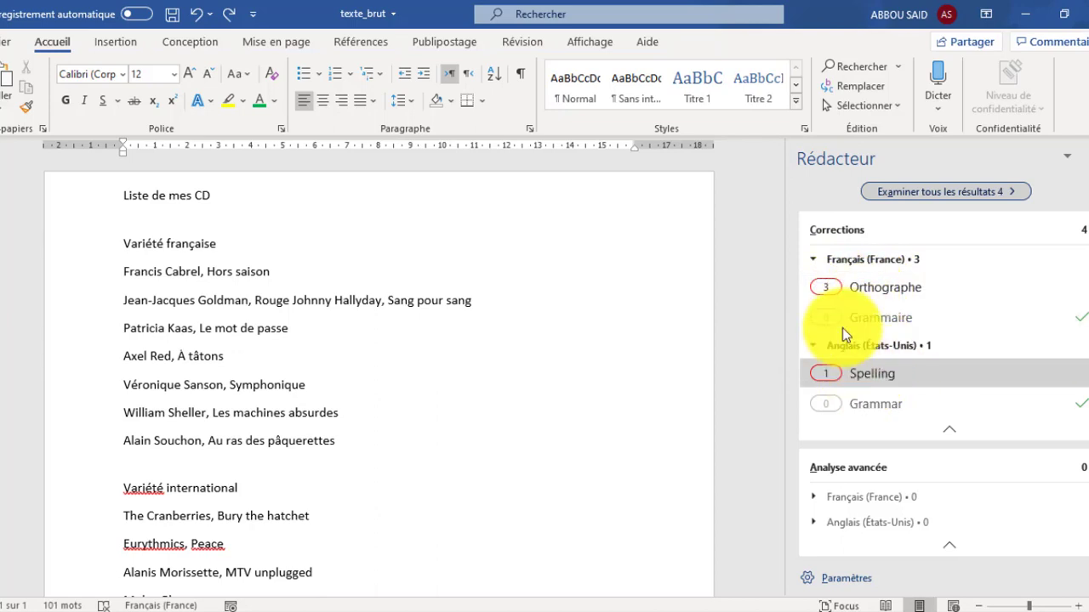
pyautogui.click(855, 286)
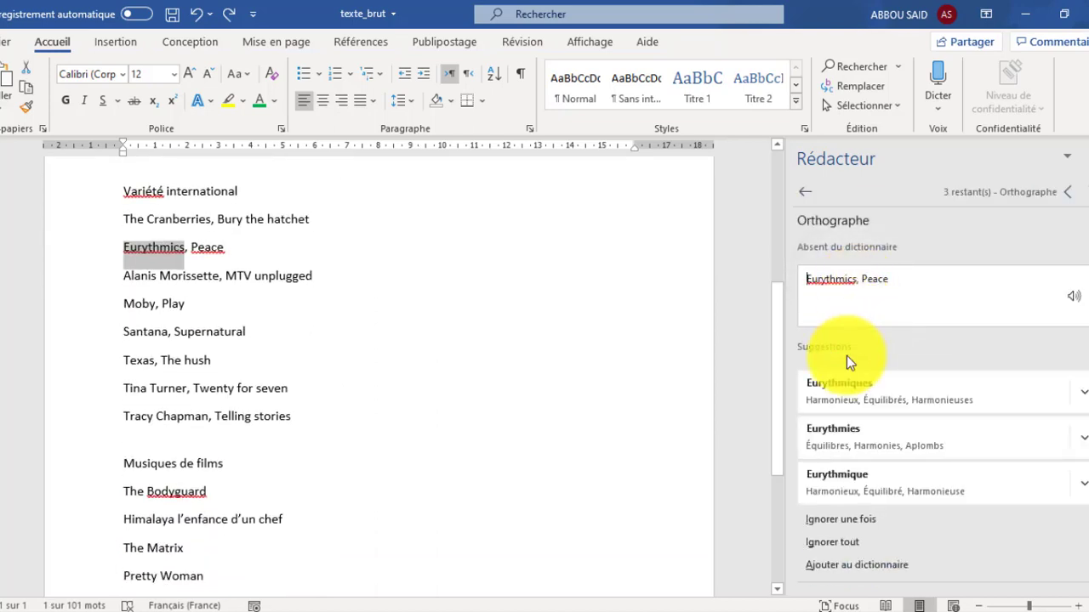
pyautogui.click(842, 521)
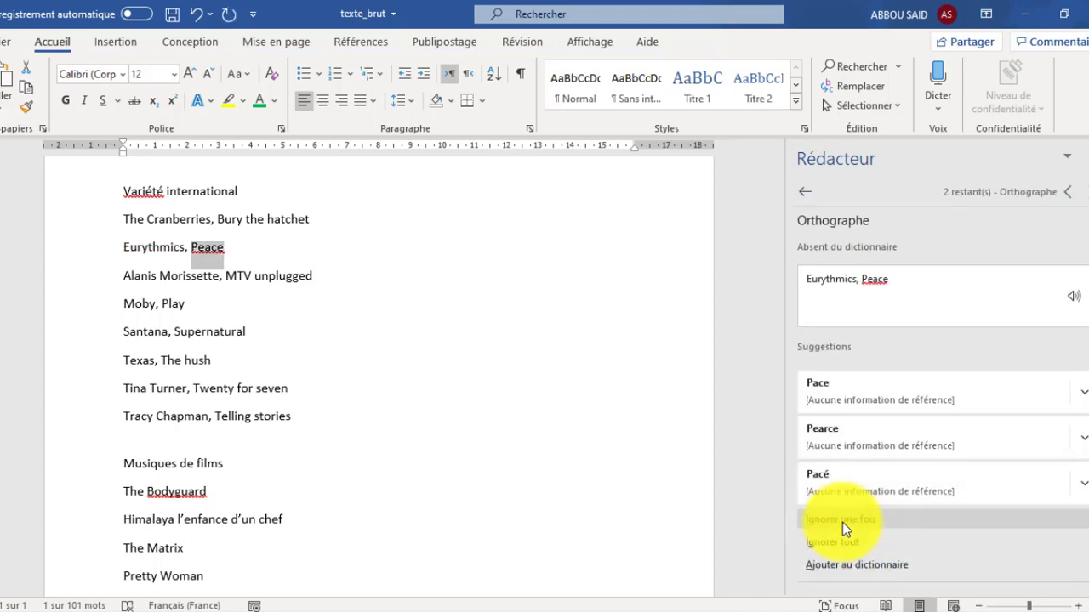
pyautogui.click(842, 522)
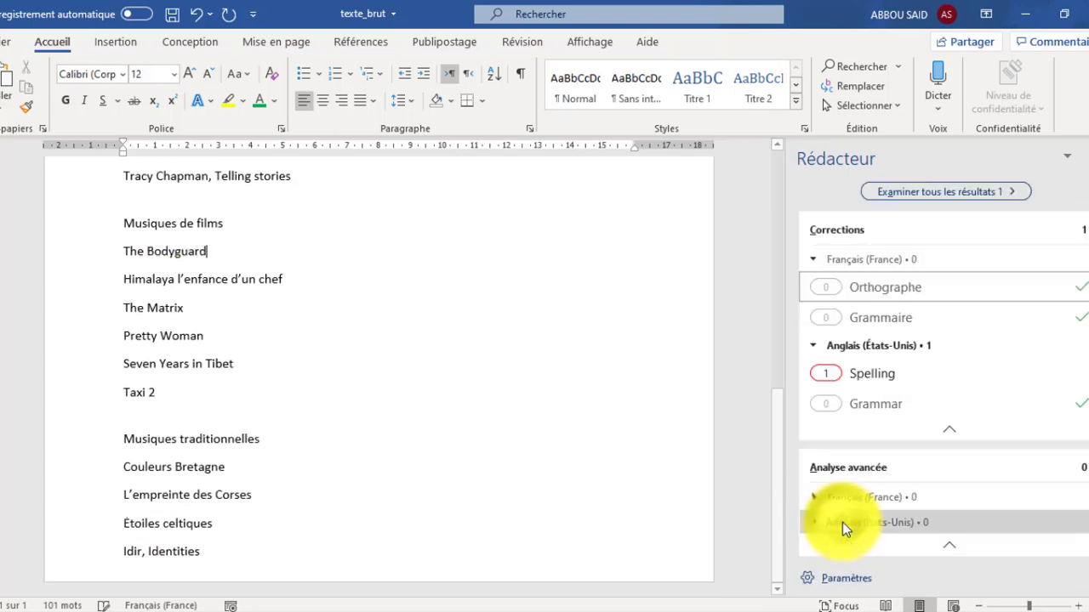
# Step: Ignore all occurrences of the English spelling flag on "Variété", then close the Editor pane
pyautogui.click(859, 371)
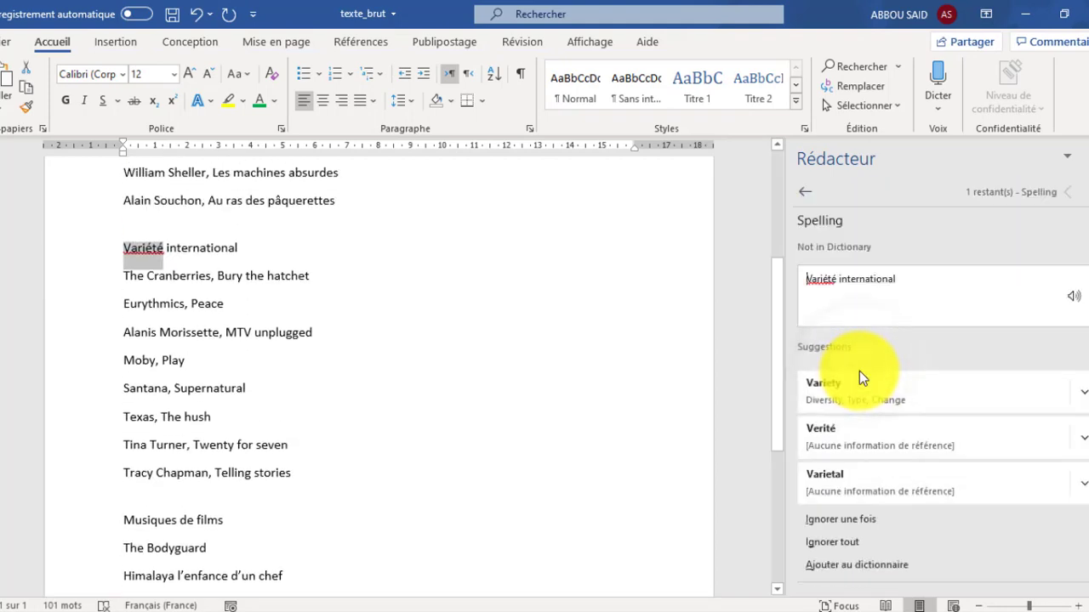
pyautogui.click(839, 543)
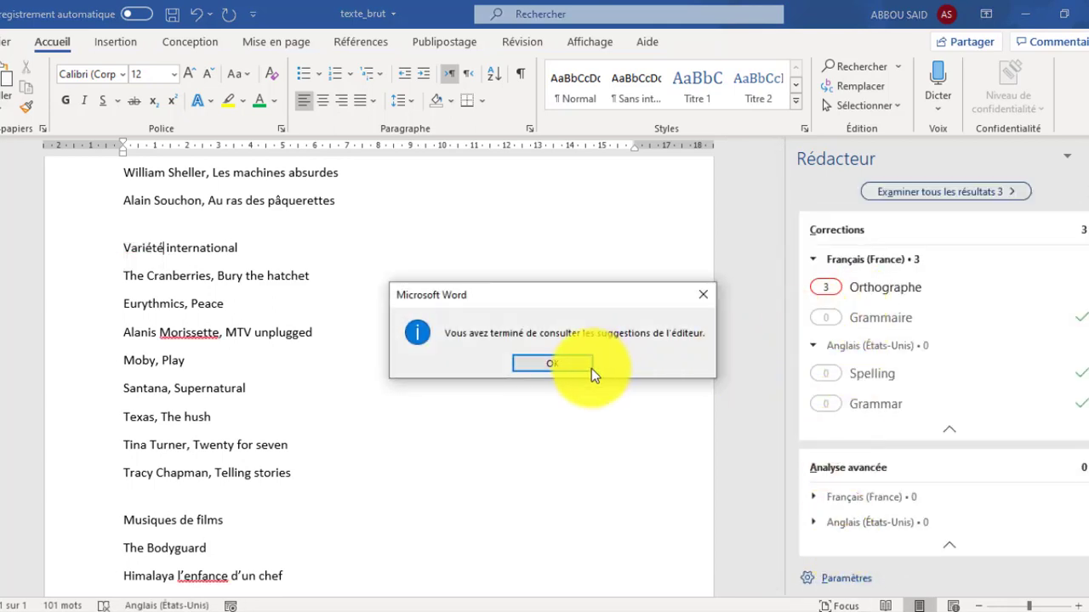
pyautogui.click(546, 366)
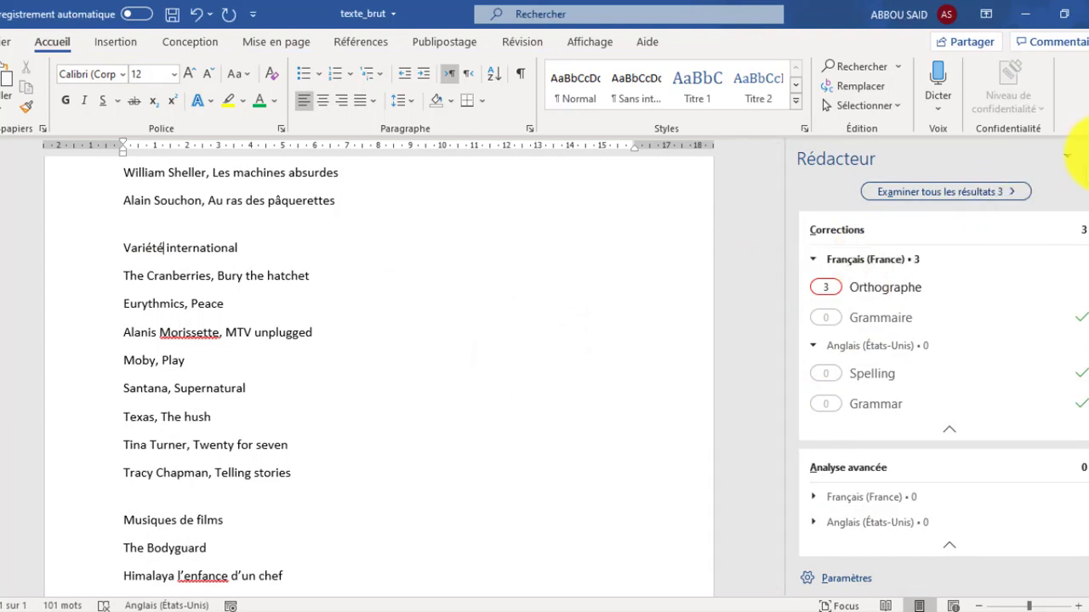
pyautogui.click(1078, 155)
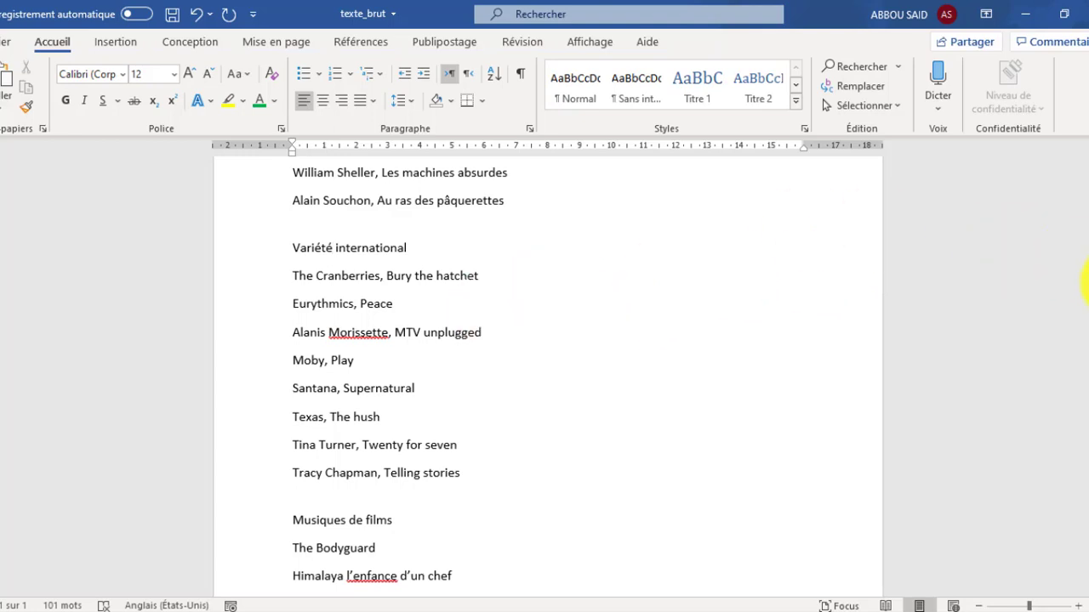
# Step: Format the title "Liste de mes CD" with the standard green font color and a dotted underline
pyautogui.scroll(3, 1086, 280)
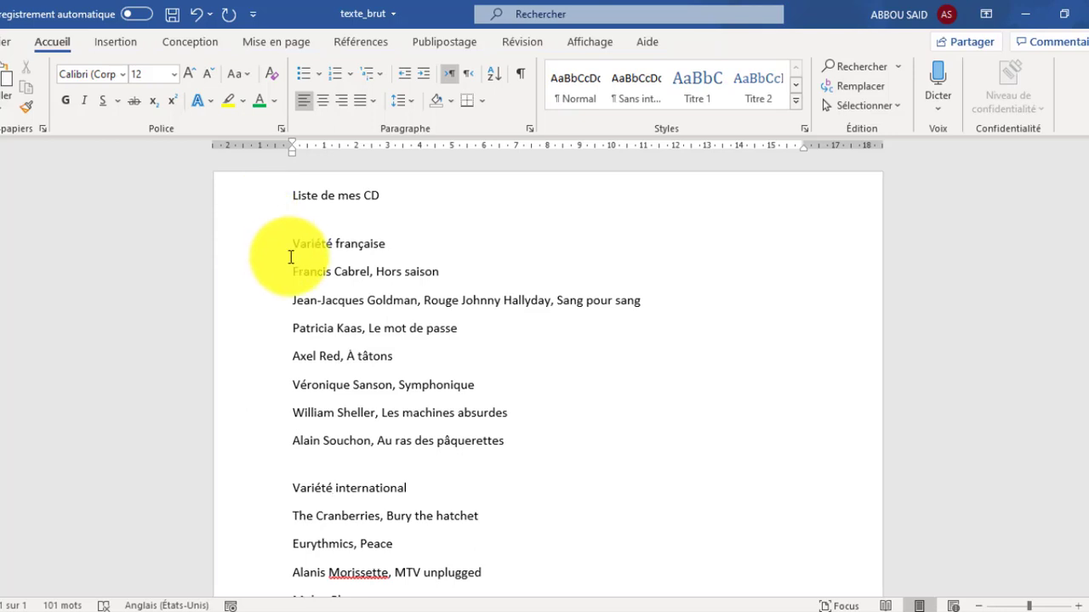
pyautogui.click(268, 205)
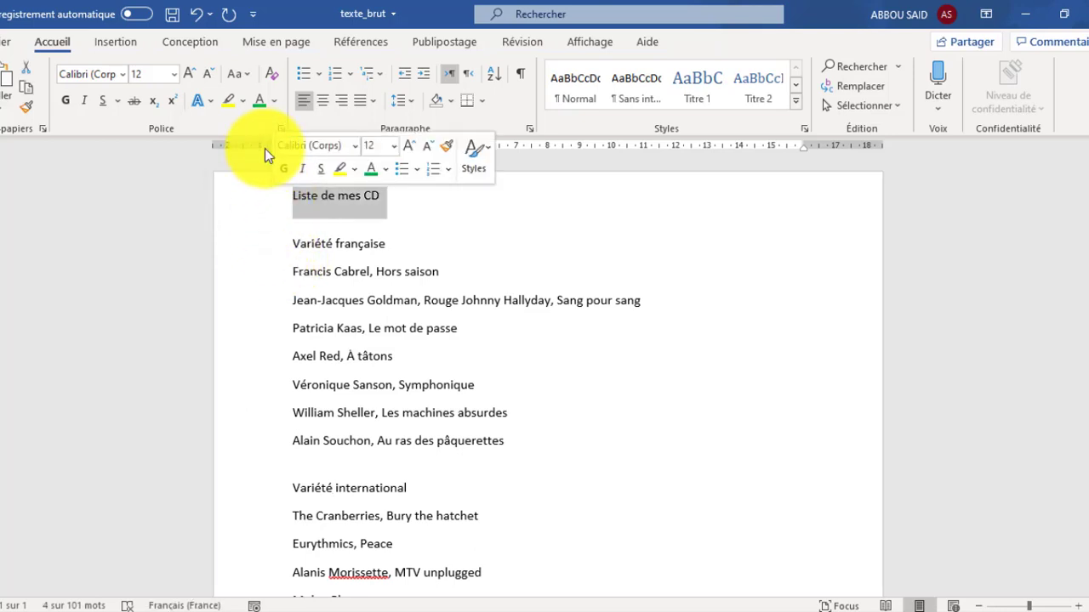
pyautogui.click(273, 102)
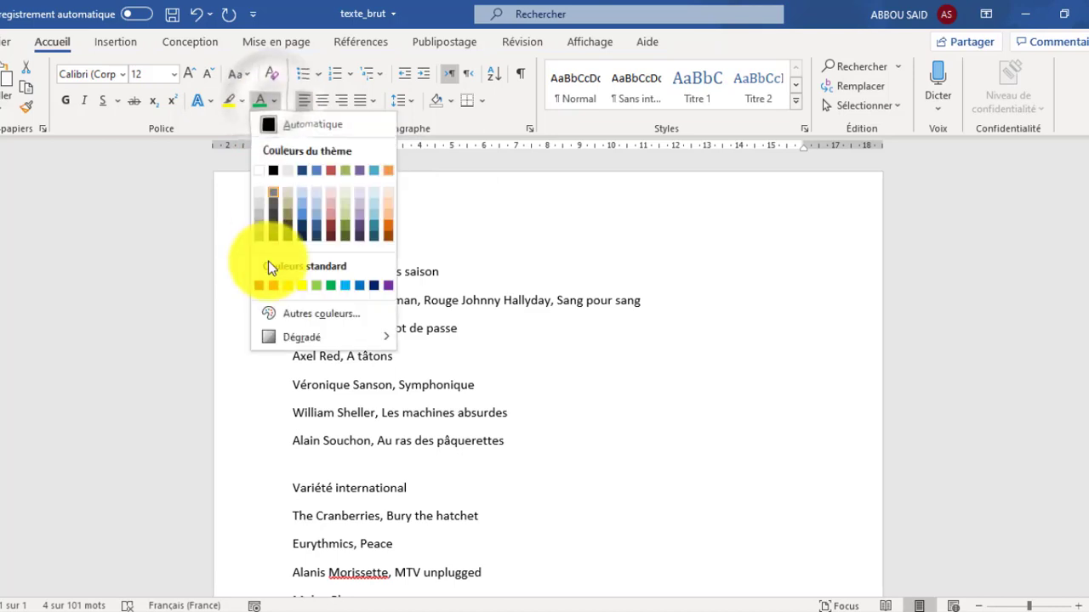
pyautogui.click(330, 285)
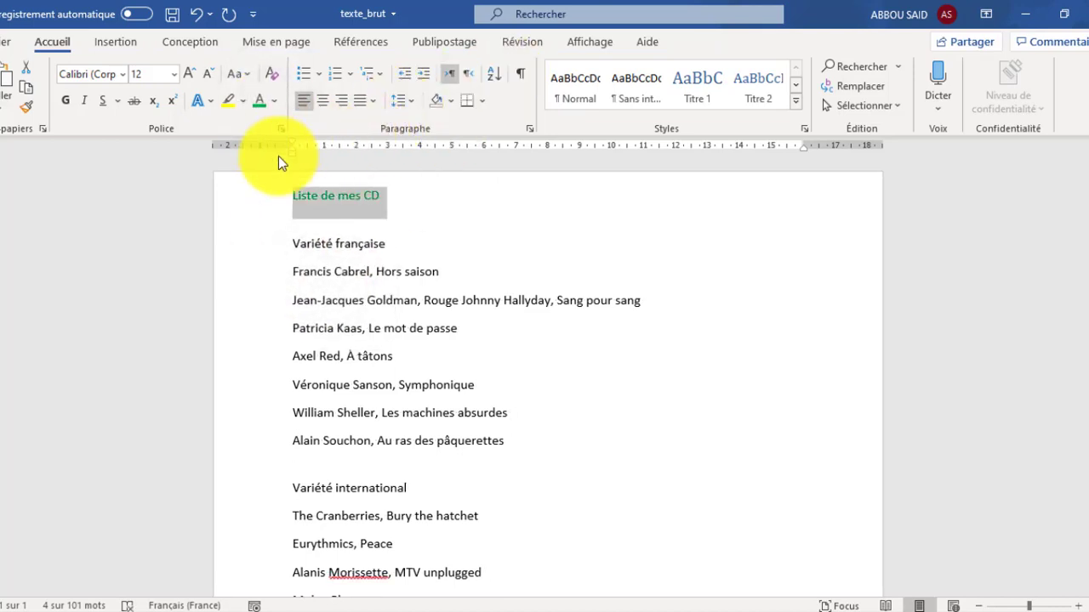
pyautogui.click(119, 102)
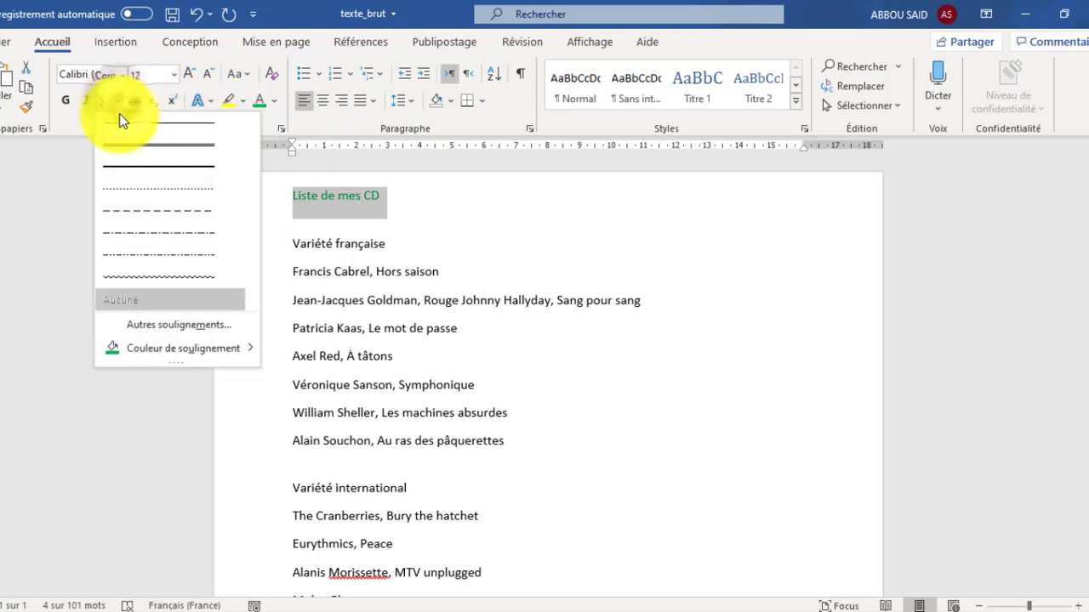
pyautogui.click(134, 191)
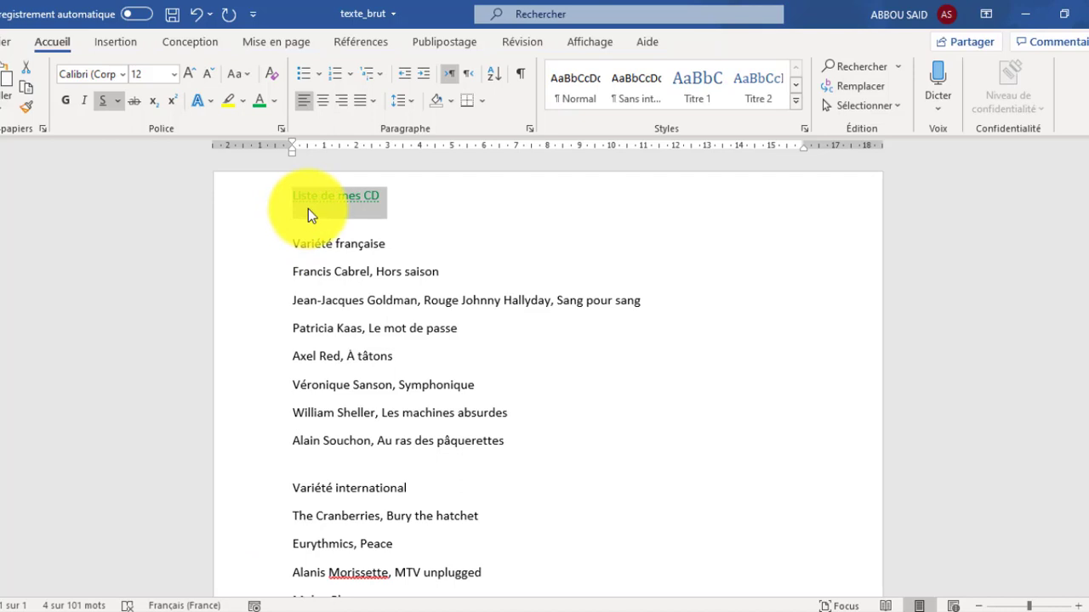
# Step: Copy the title's formatting onto the headings "Variété française" and "Variété international", keeping the Format Painter active
pyautogui.click(25, 108)
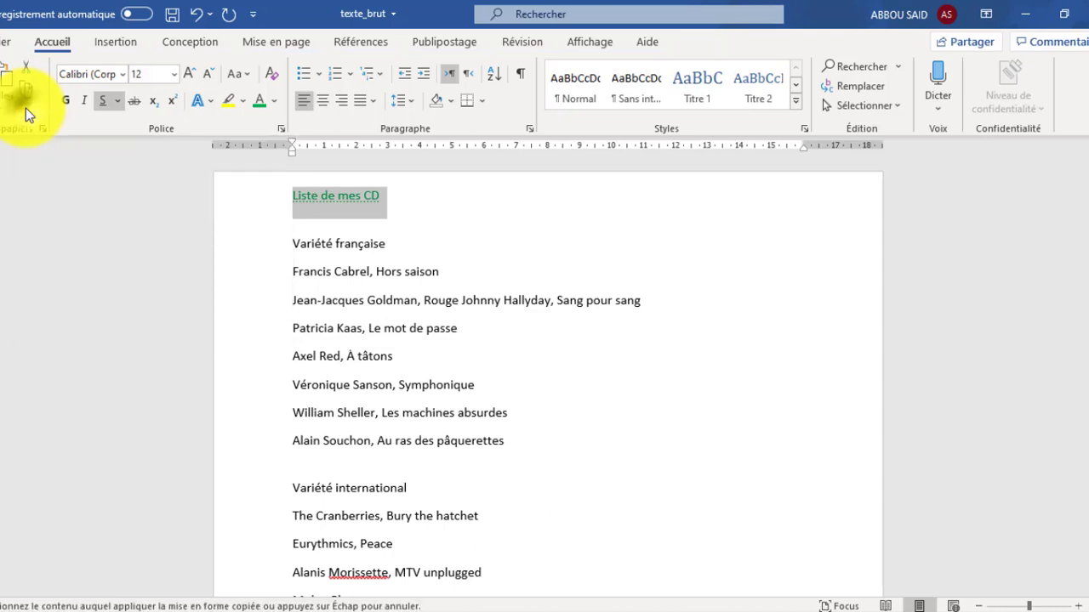
pyautogui.click(265, 246)
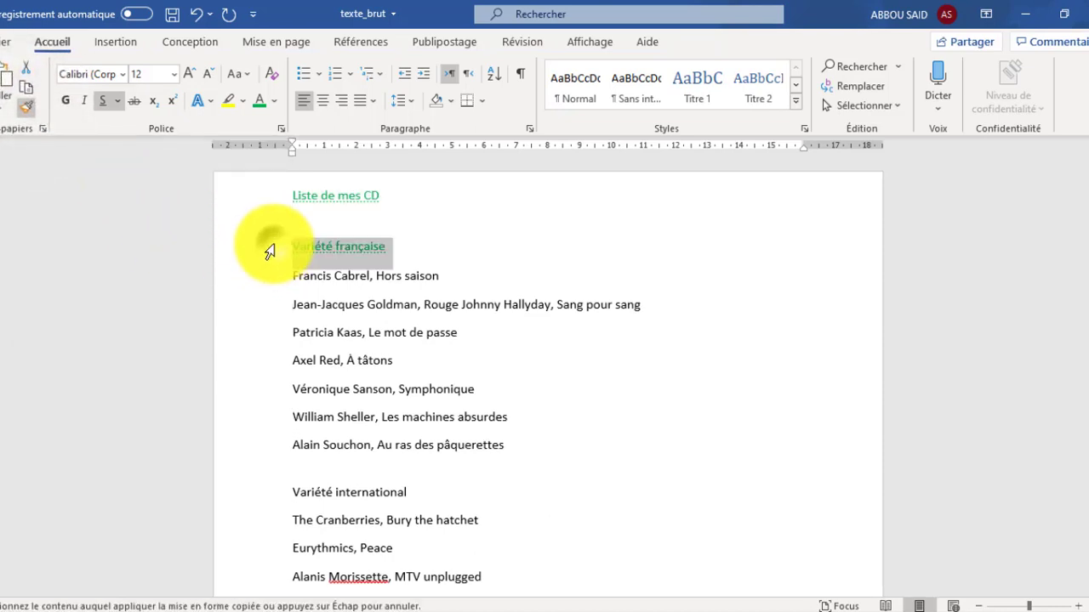
pyautogui.click(266, 499)
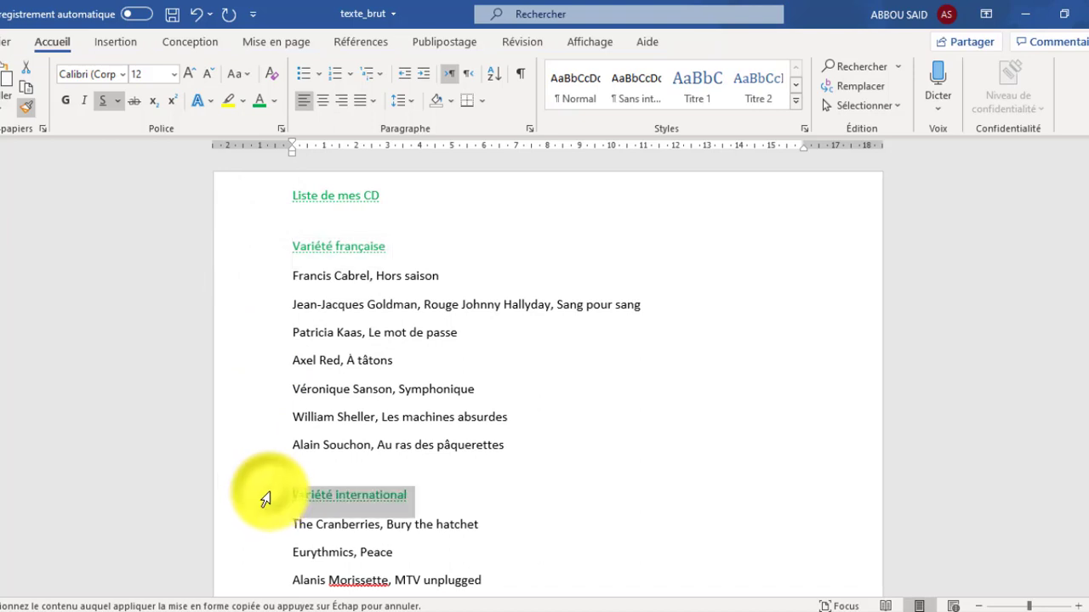
# Step: Apply the copied formatting to the headings "Musiques de films" and "Musiques traditionnelles", then turn off the Format Painter
pyautogui.press('Down')
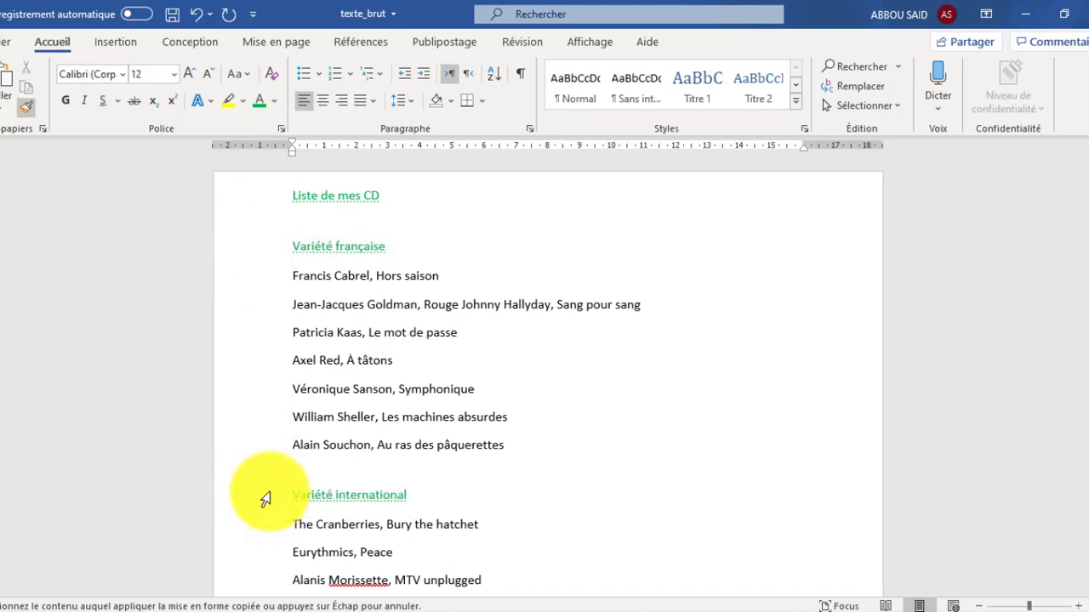
pyautogui.press('Down')
pyautogui.press('Down')
pyautogui.press('Down')
pyautogui.press('Down')
pyautogui.press('Down')
pyautogui.press('Down')
pyautogui.press('Down')
pyautogui.press('Down')
pyautogui.press('Down')
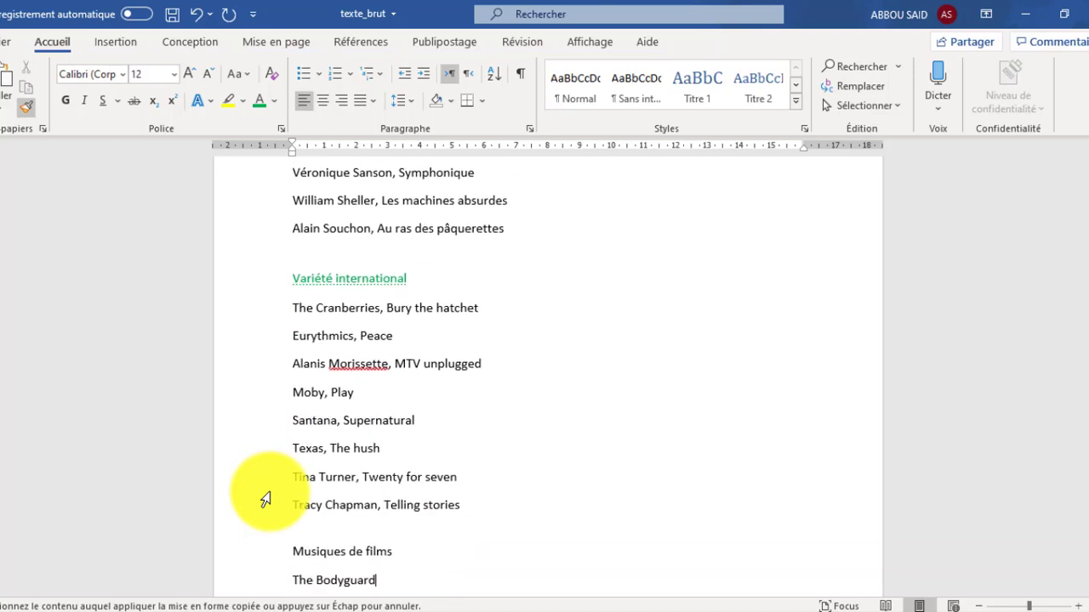
pyautogui.press('Down')
pyautogui.press('Down')
pyautogui.press('Down')
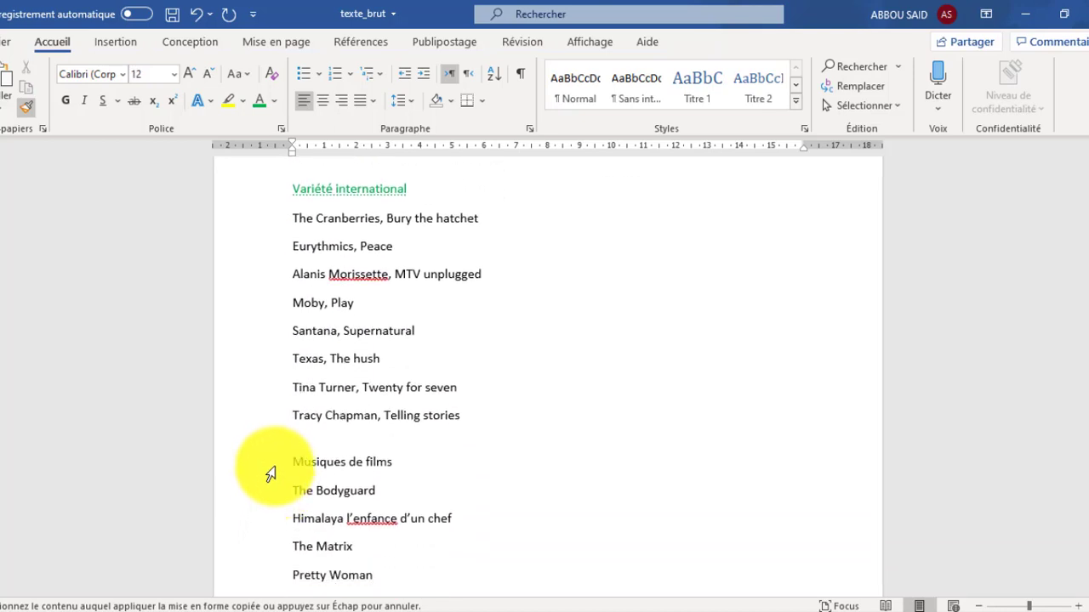
pyautogui.click(271, 473)
pyautogui.press('Down')
pyautogui.press('Down')
pyautogui.press('Down')
pyautogui.press('Down')
pyautogui.press('Down')
pyautogui.press('Down')
pyautogui.press('Down')
pyautogui.press('Down')
pyautogui.press('Down')
pyautogui.press('Down')
pyautogui.press('Down')
pyautogui.press('Down')
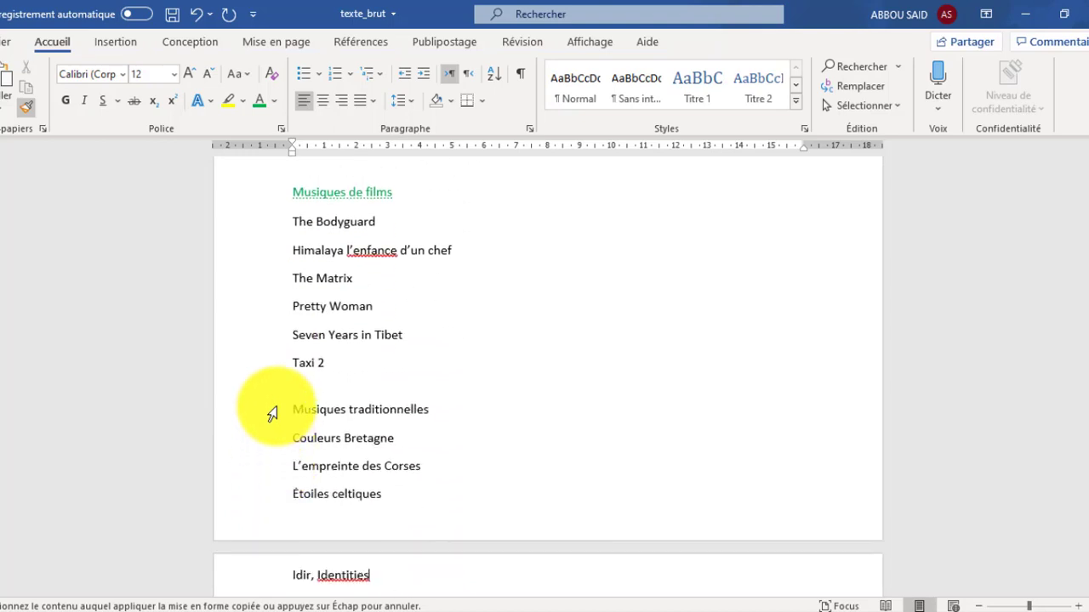
pyautogui.click(270, 414)
pyautogui.press('Up')
pyautogui.press('Up')
pyautogui.press('Up')
pyautogui.press('Up')
pyautogui.press('Up')
pyautogui.press('Up')
pyautogui.press('Up')
pyautogui.press('Up')
pyautogui.press('Up')
pyautogui.press('Up')
pyautogui.press('Up')
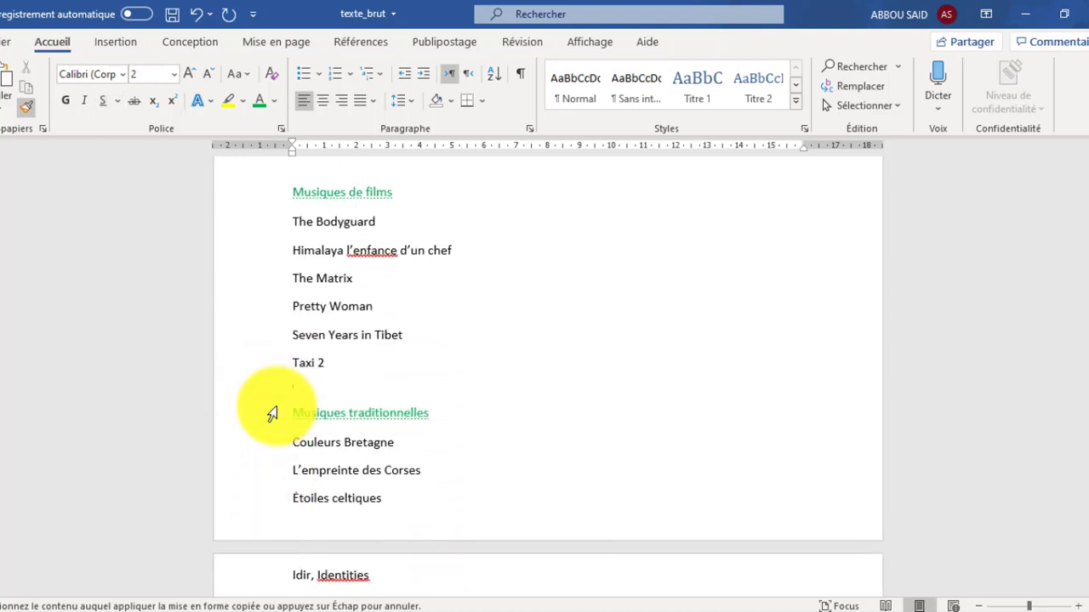
pyautogui.press('Up')
pyautogui.press('Up')
pyautogui.press('Up')
pyautogui.press('Up')
pyautogui.press('Up')
pyautogui.press('Up')
pyautogui.press('Up')
pyautogui.press('Up')
pyautogui.press('Up')
pyautogui.press('Up')
pyautogui.press('Up')
pyautogui.press('Up')
pyautogui.press('Up')
pyautogui.press('Up')
pyautogui.press('Up')
pyautogui.press('Up')
pyautogui.press('Up')
pyautogui.press('Up')
pyautogui.press('Up')
pyautogui.press('Up')
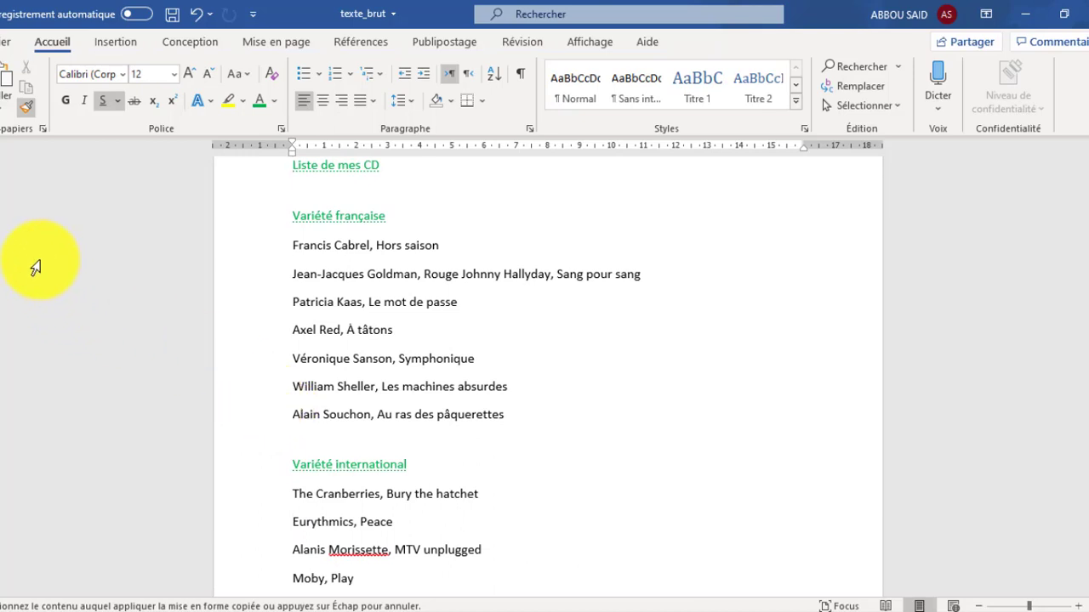
pyautogui.press('Escape')
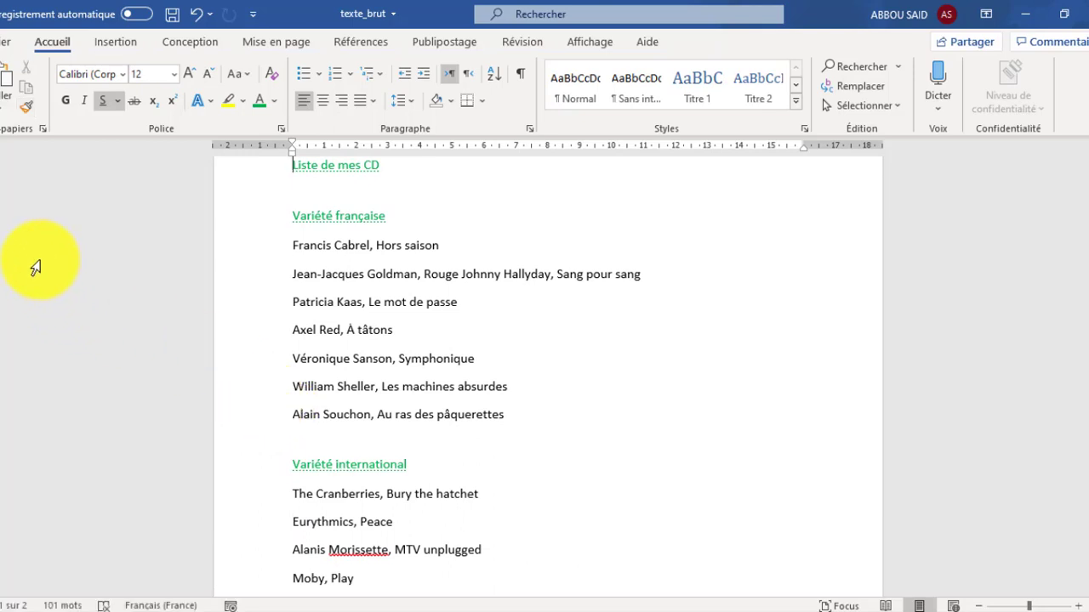
# Step: Center the title "Liste de mes CD" and delete the blank line between it and "Variété française"
pyautogui.click(250, 172)
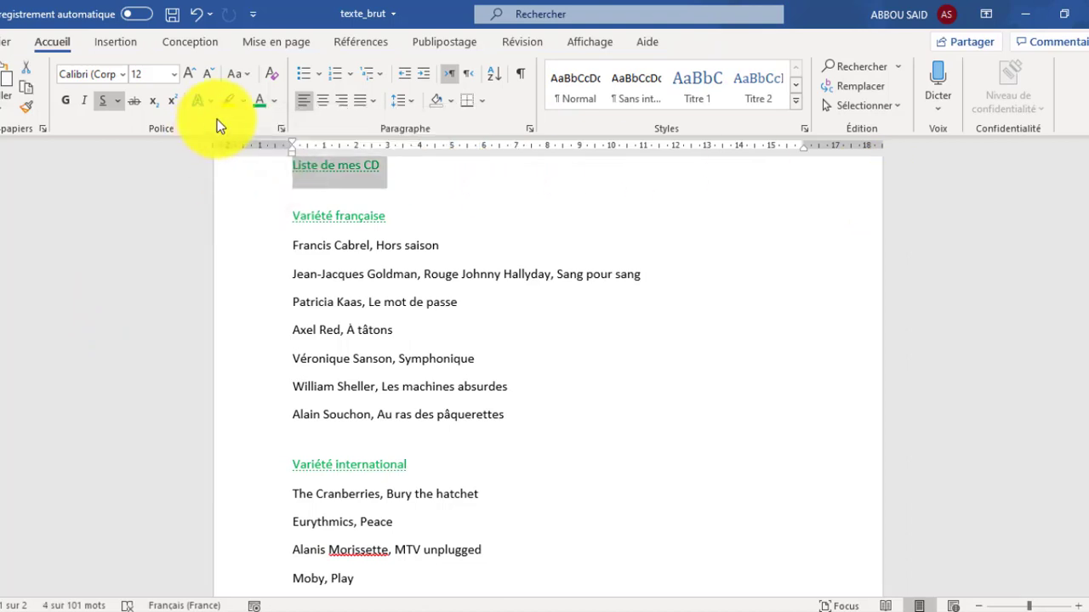
pyautogui.click(321, 101)
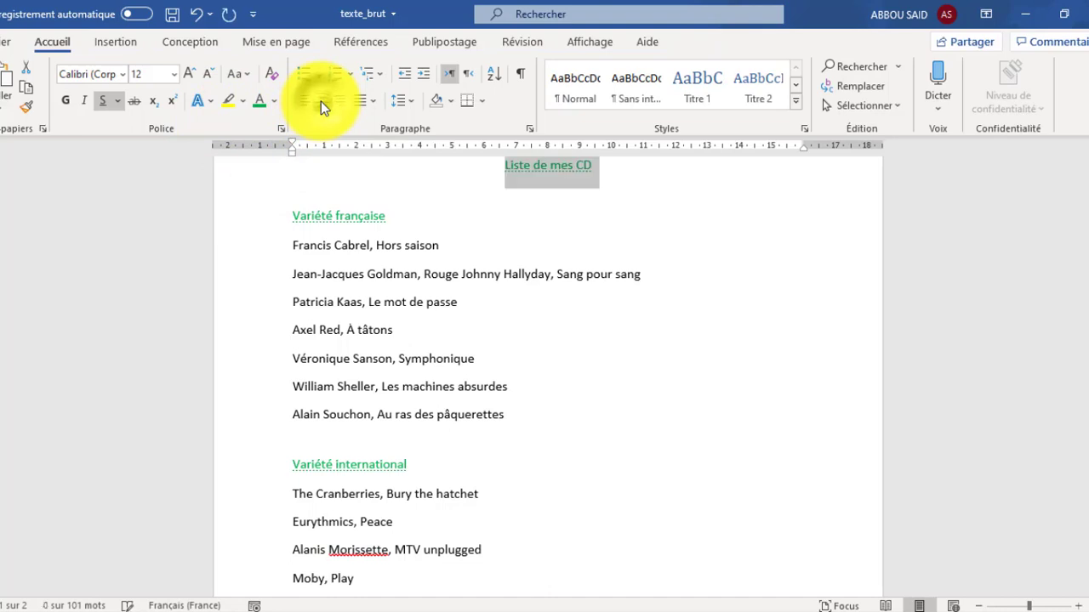
pyautogui.click(312, 194)
pyautogui.scroll(-1, 312, 194)
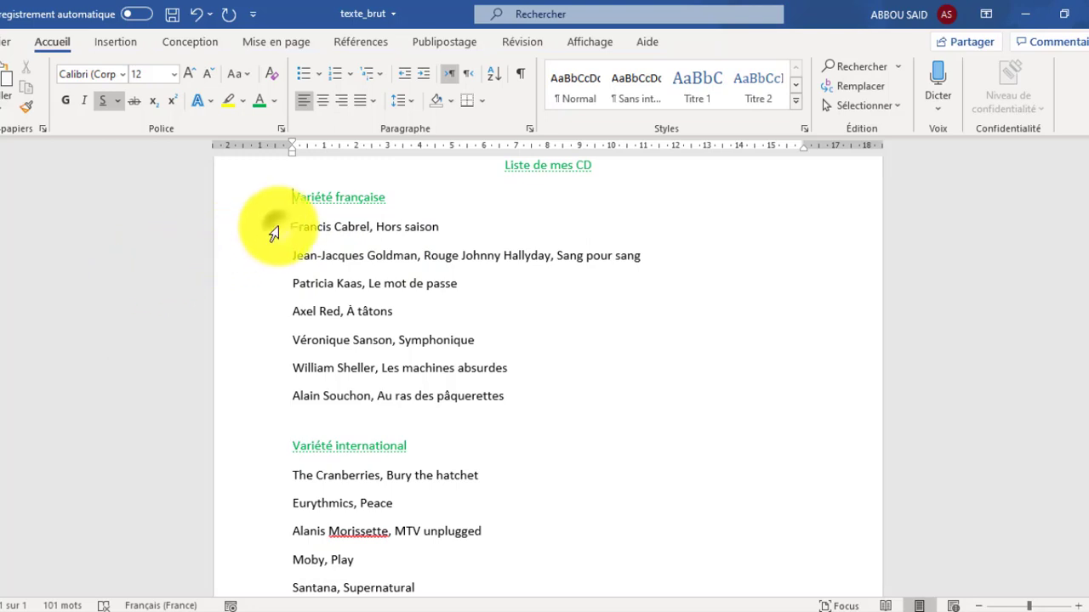
# Step: Bullet the entries under "Variété française" with the picture puce-01 from the puces folder in Bureau
pyautogui.moveTo(273, 238); pyautogui.dragTo(270, 400)
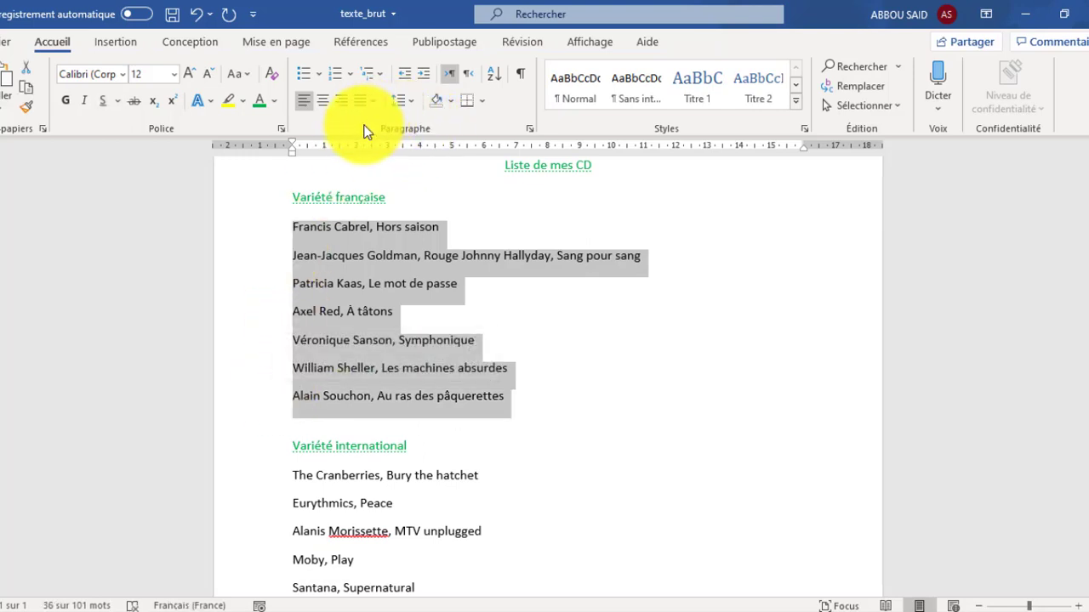
pyautogui.click(320, 76)
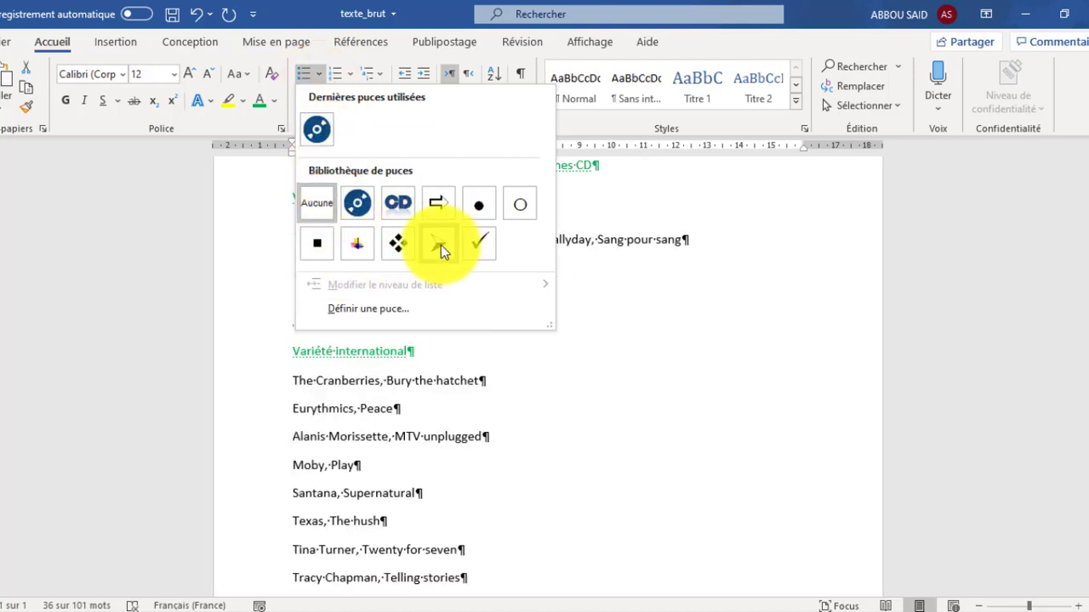
pyautogui.click(370, 311)
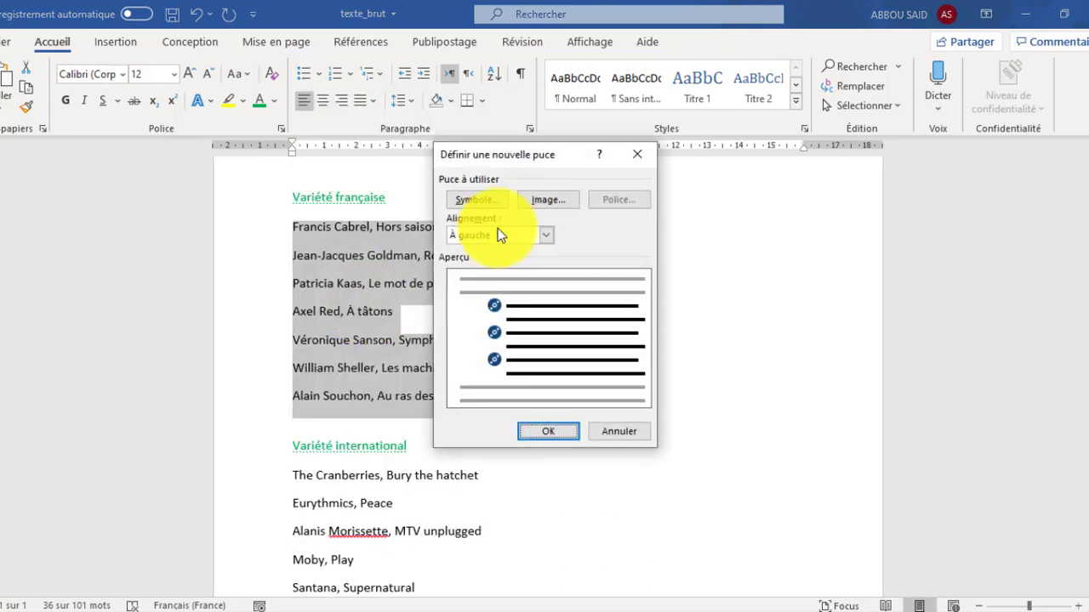
pyautogui.click(536, 200)
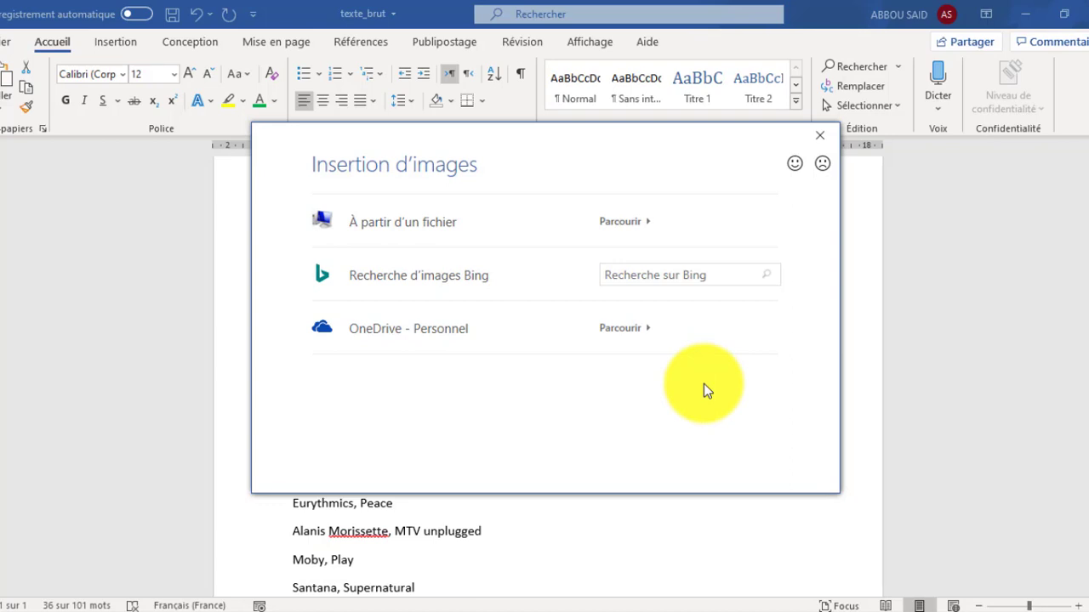
pyautogui.click(424, 231)
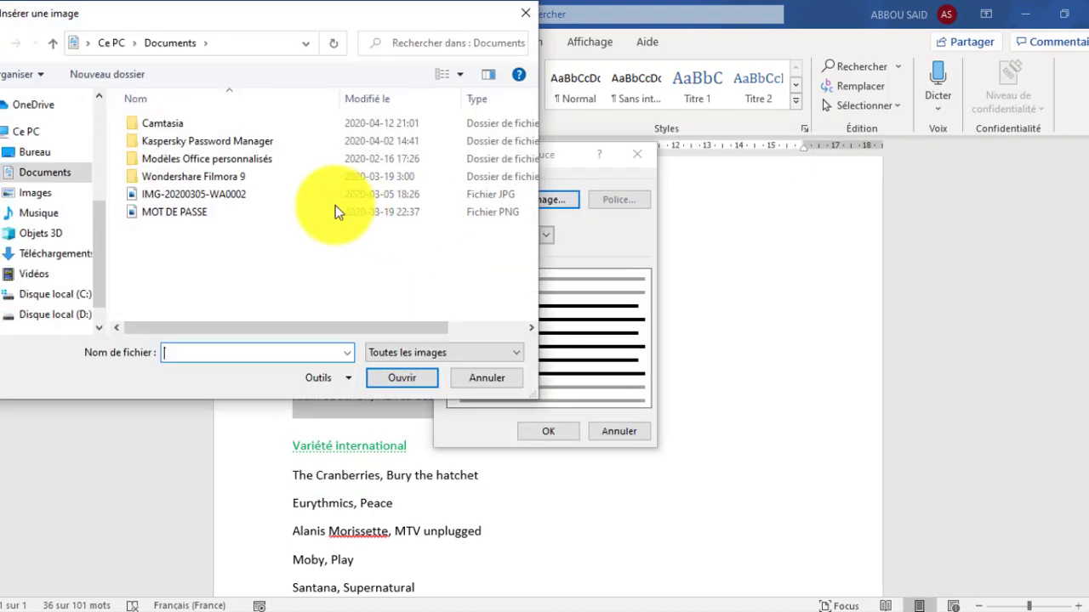
pyautogui.click(34, 152)
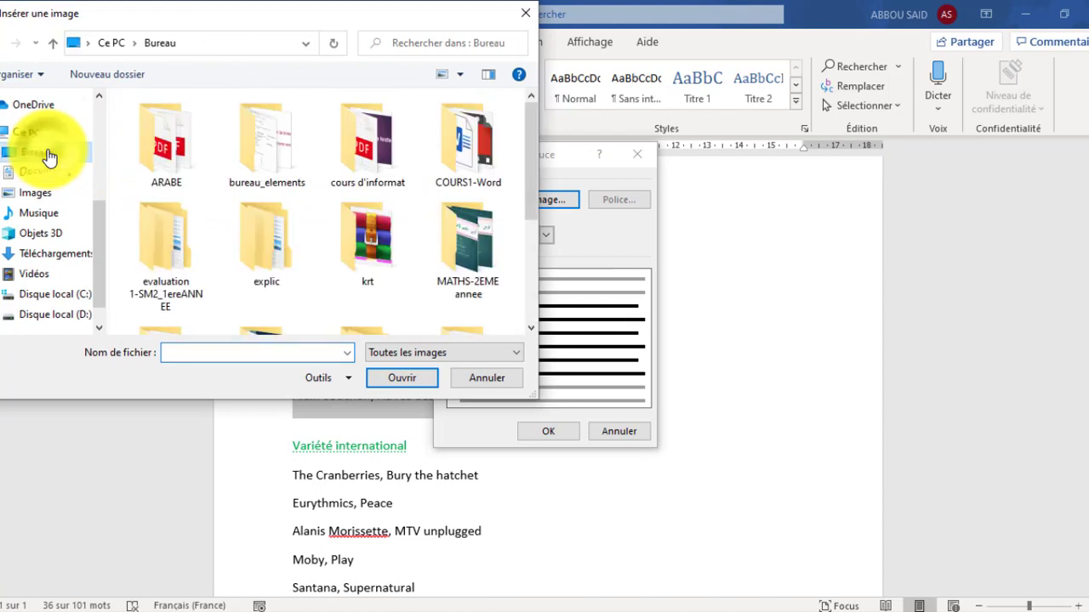
pyautogui.click(530, 323)
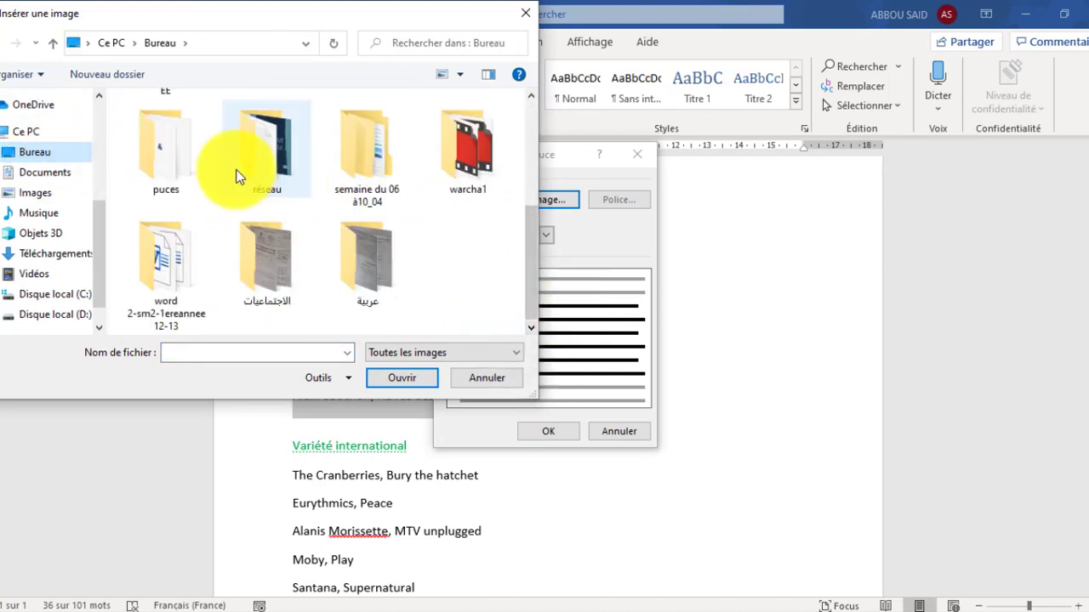
pyautogui.doubleClick(161, 144)
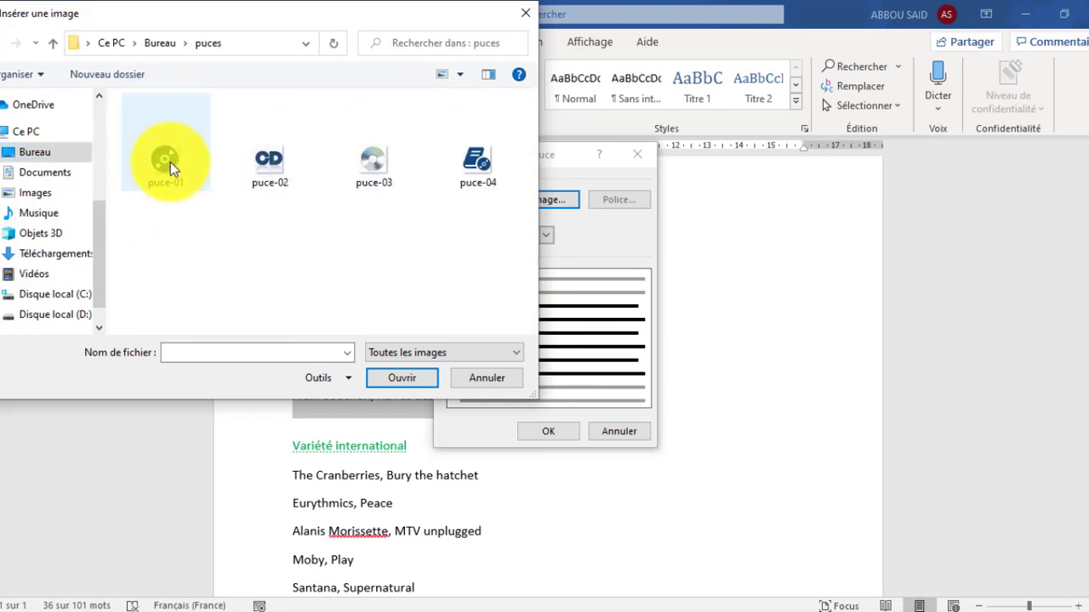
pyautogui.click(170, 161)
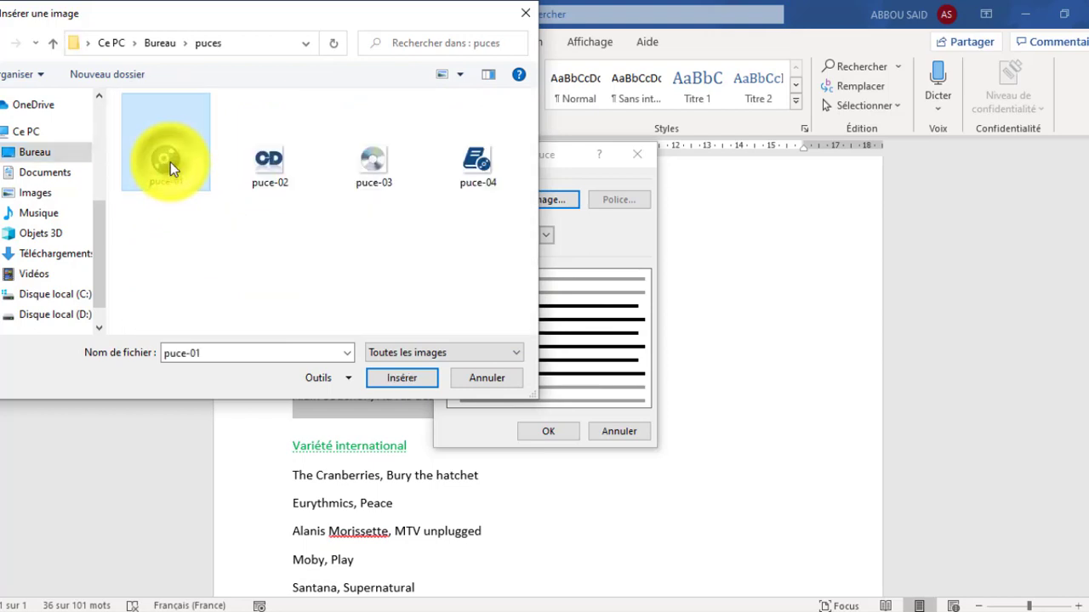
pyautogui.click(400, 377)
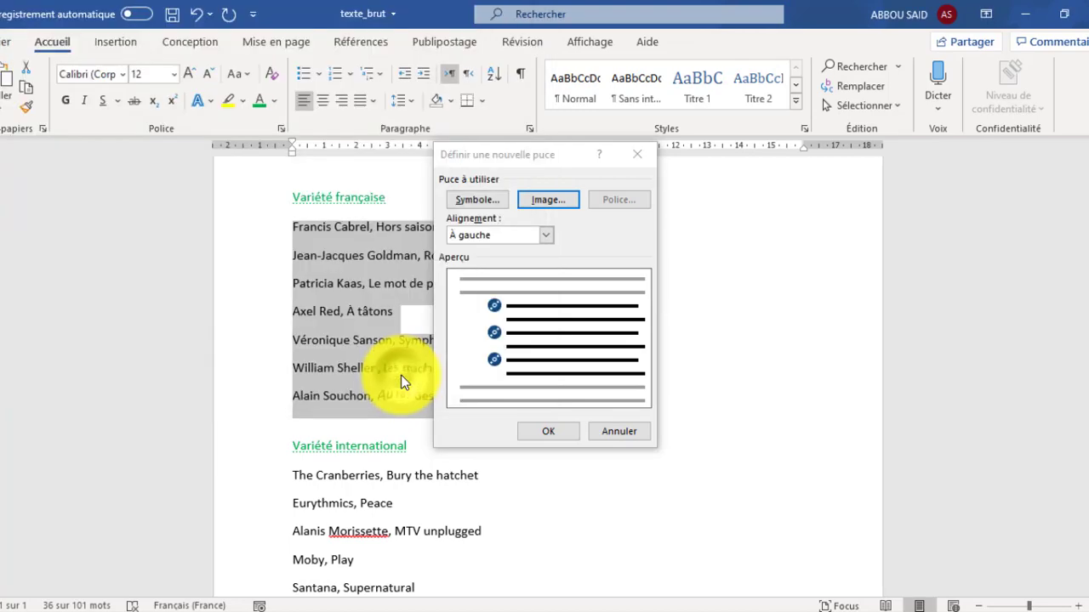
pyautogui.click(541, 432)
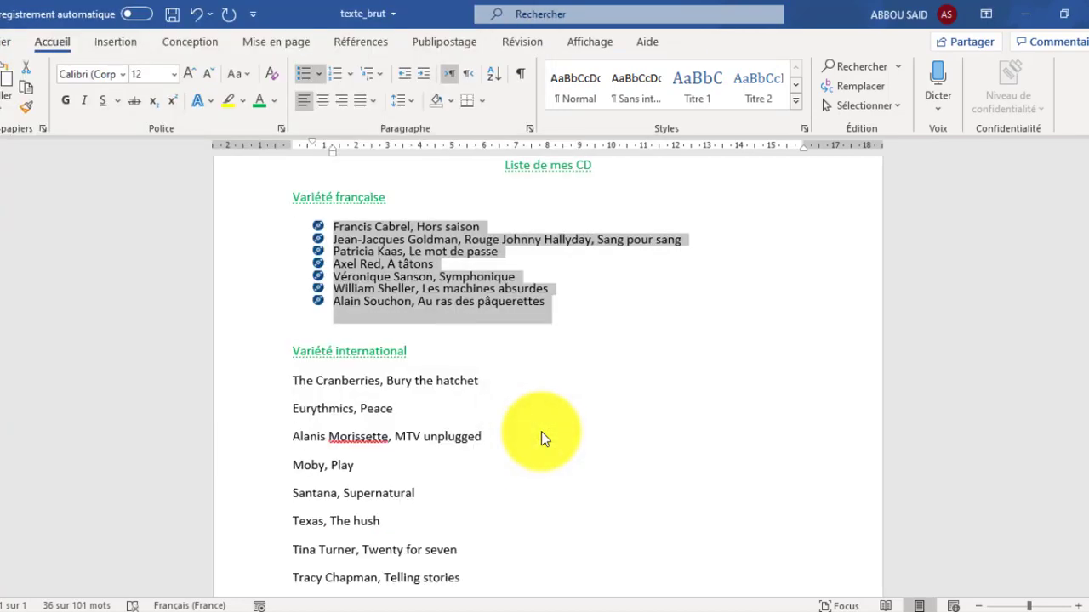
# Step: Bullet the entries under "Variété international", from The Cranberries to Tracy Chapman, with the picture puce-02
pyautogui.press('Down')
pyautogui.press('Down')
pyautogui.press('Down')
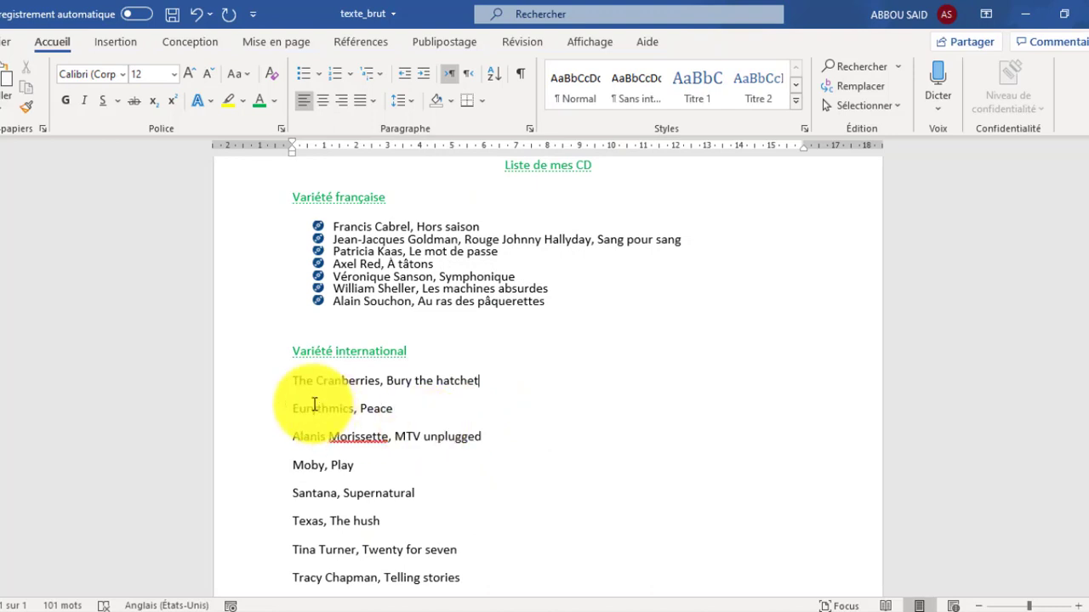
pyautogui.moveTo(293, 378); pyautogui.dragTo(458, 479)
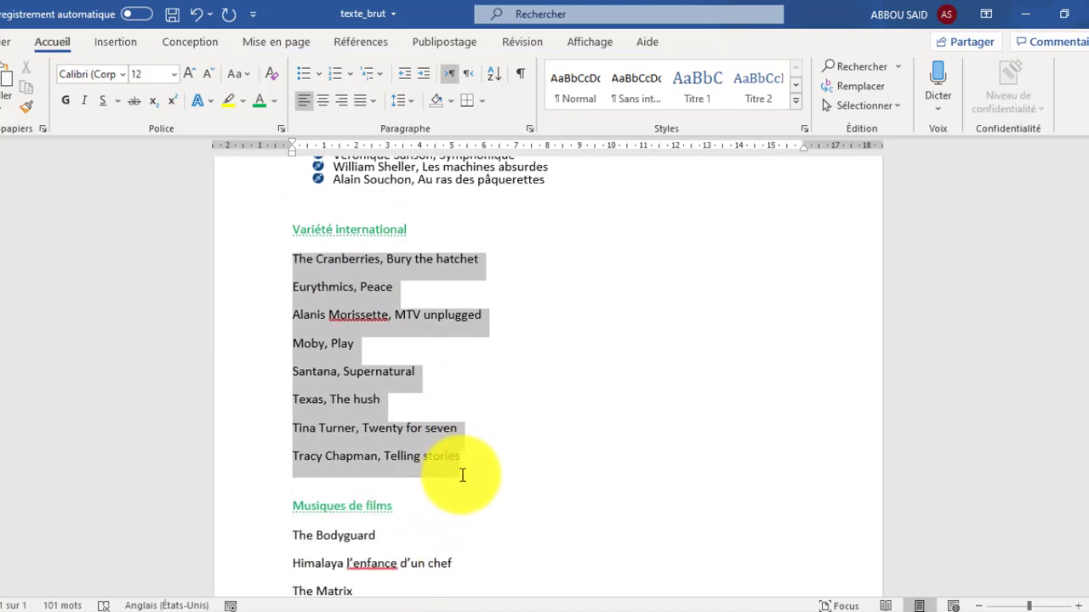
pyautogui.moveTo(462, 476); pyautogui.dragTo(462, 474)
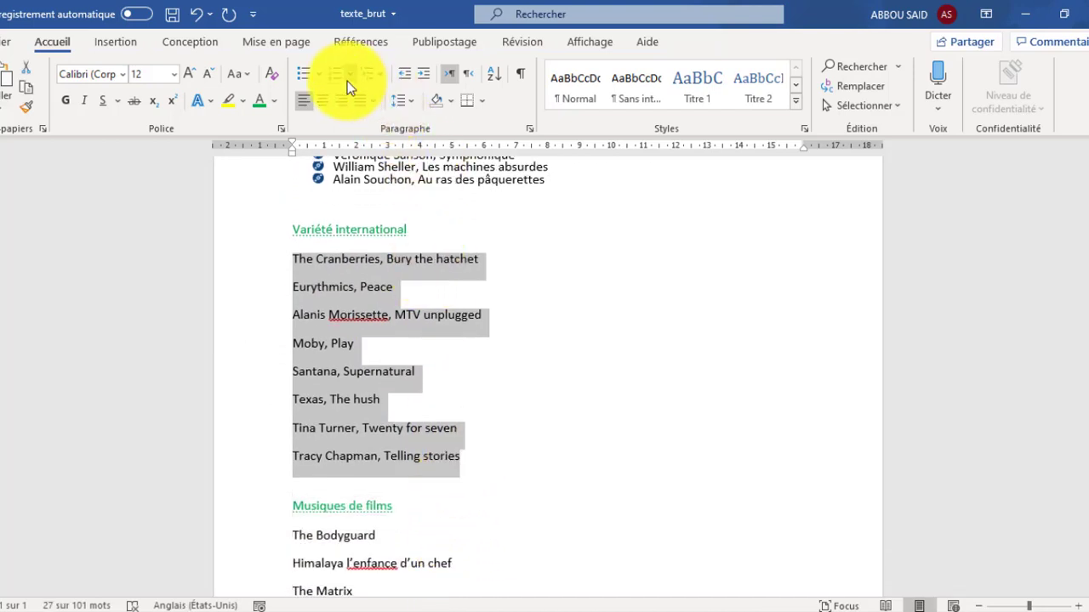
pyautogui.click(320, 74)
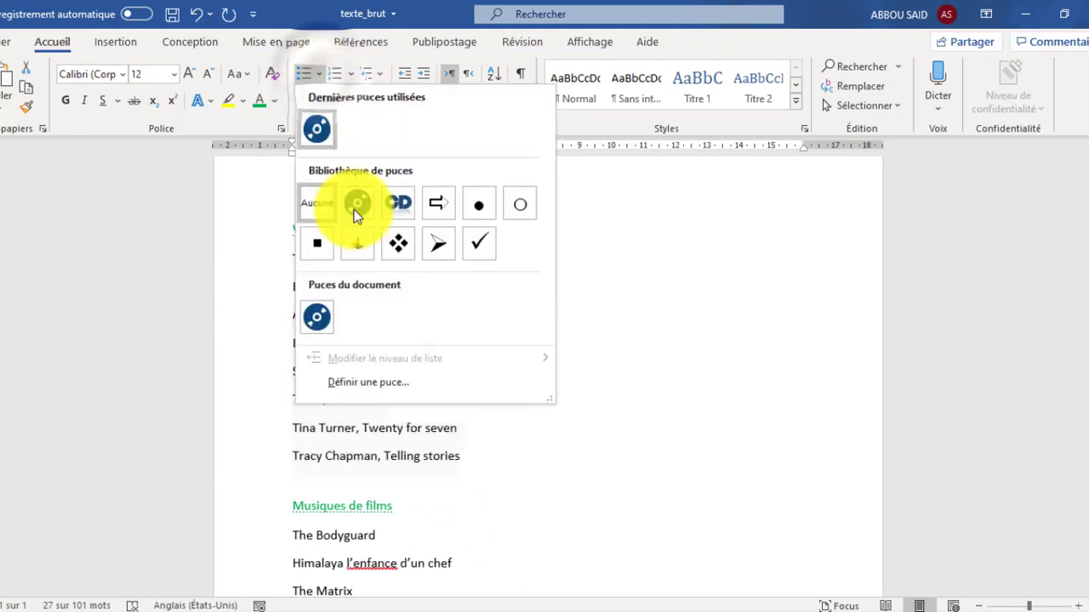
pyautogui.click(369, 383)
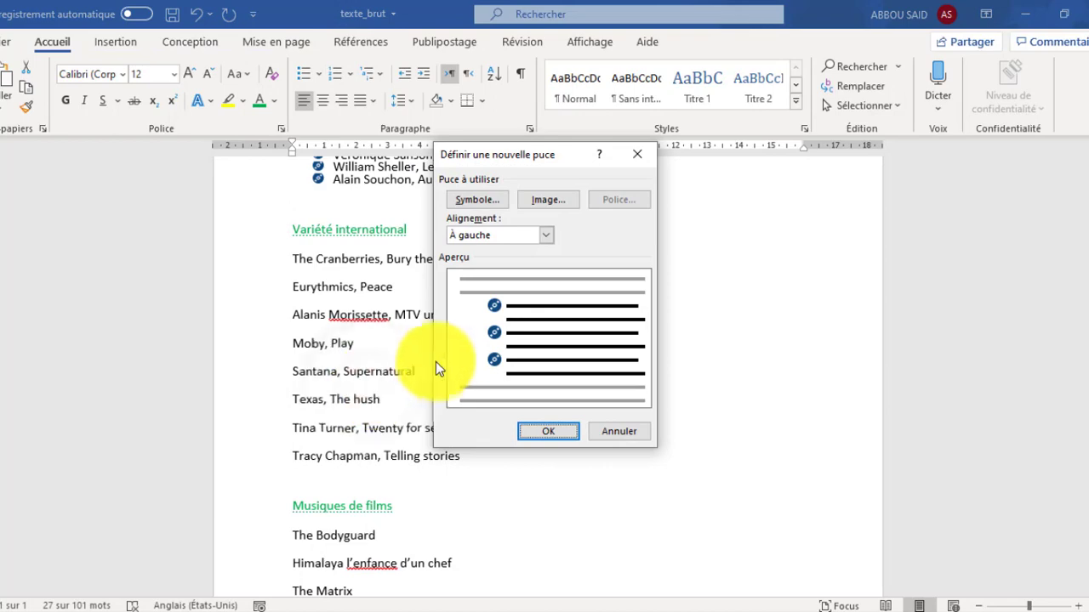
pyautogui.click(550, 200)
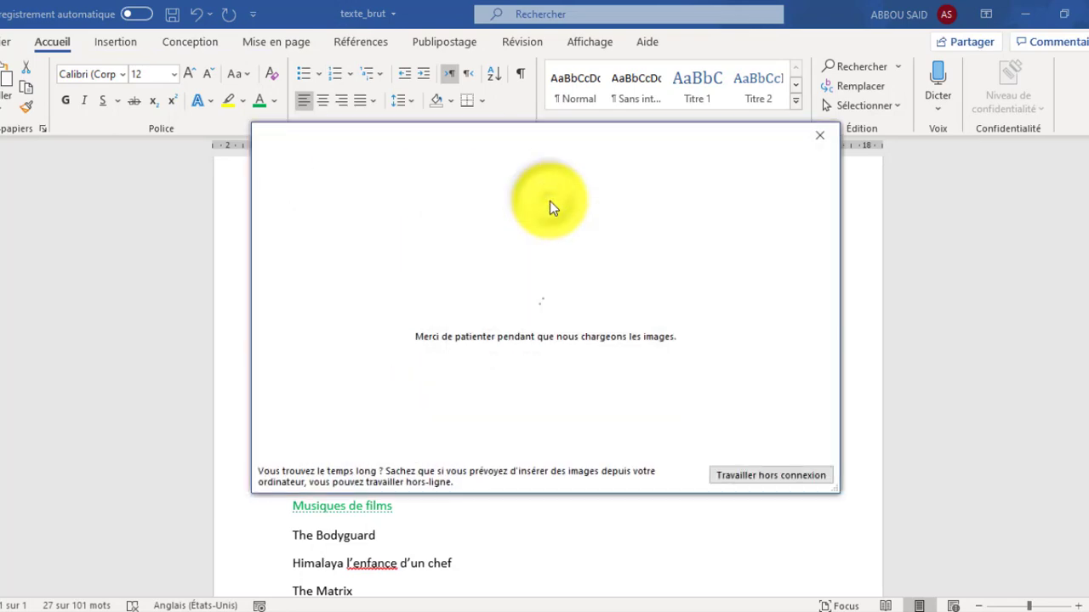
pyautogui.click(482, 227)
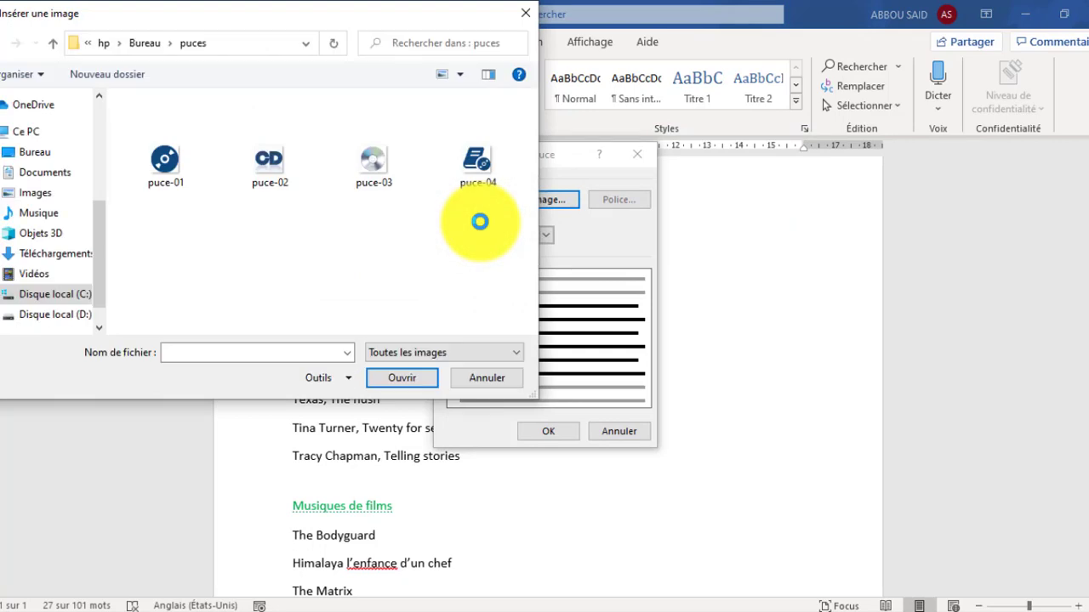
pyautogui.click(264, 165)
pyautogui.doubleClick(284, 165)
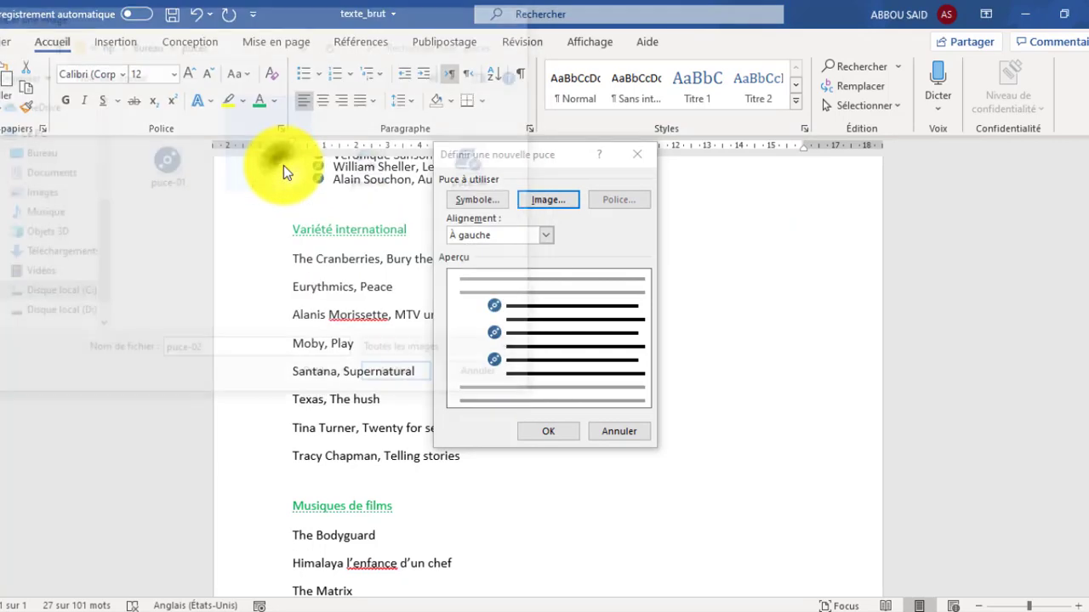
pyautogui.click(545, 431)
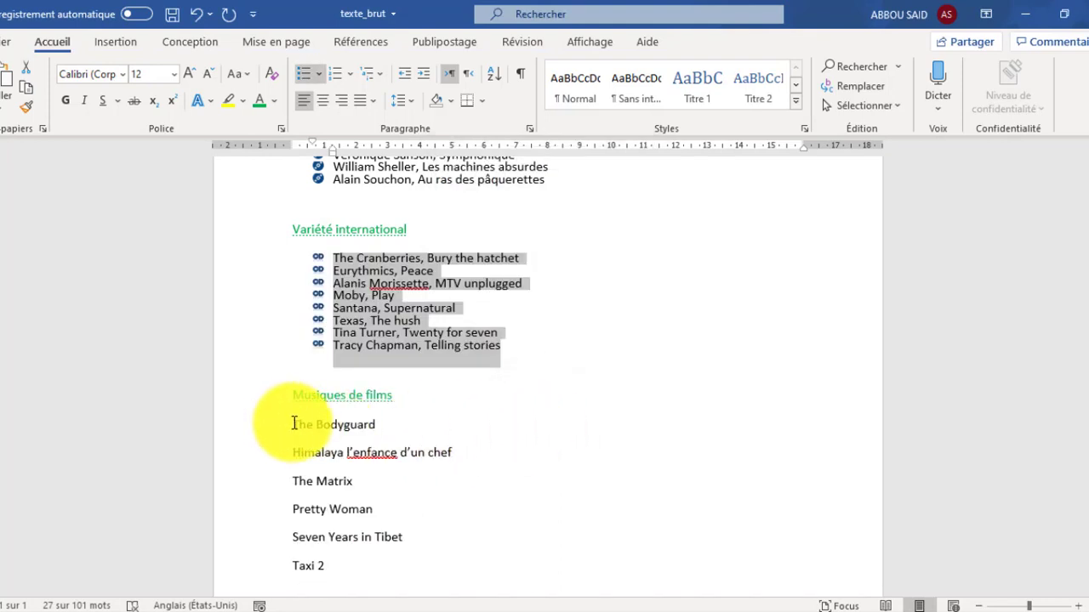
# Step: Number the entries under "Musiques de films" with the 1), 2), 3) format
pyautogui.moveTo(294, 423); pyautogui.dragTo(382, 569)
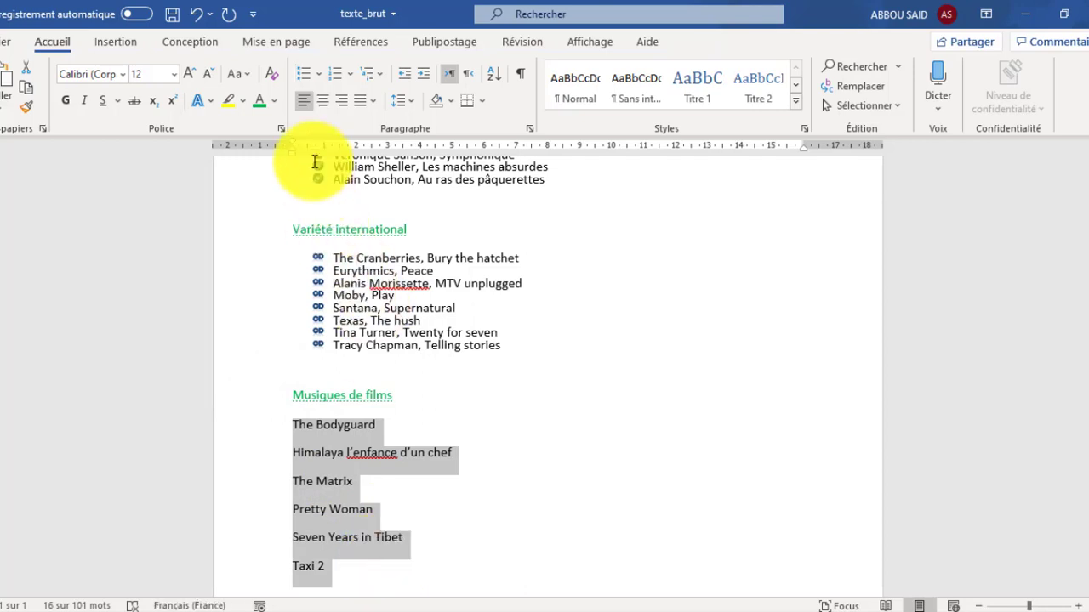
pyautogui.click(351, 79)
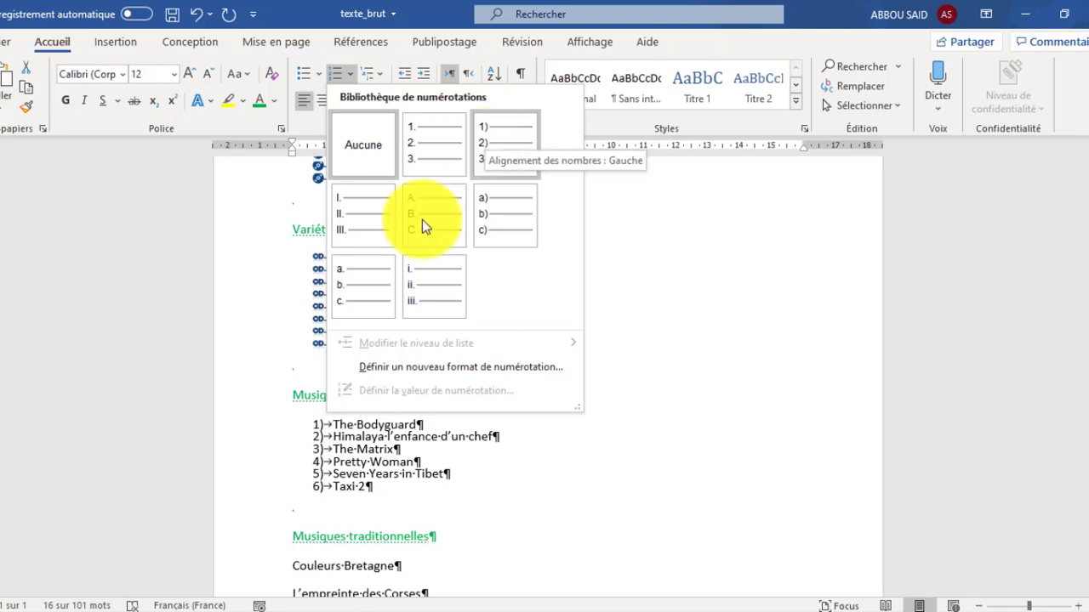
pyautogui.click(496, 132)
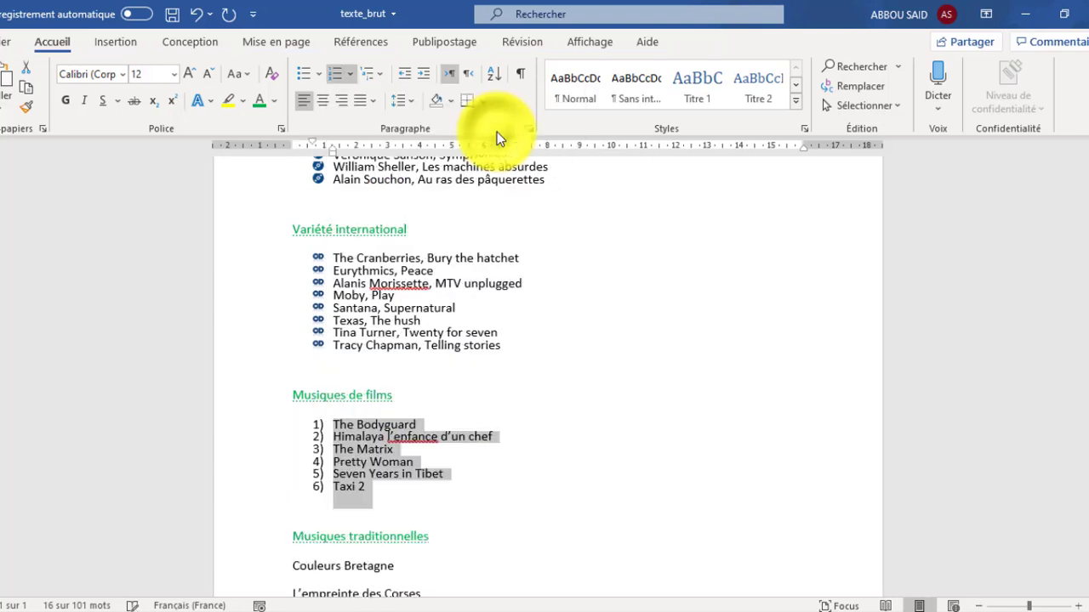
# Step: Replace the numbering of the "Musiques de films" entries with the picture bullet puce-03
pyautogui.click(318, 74)
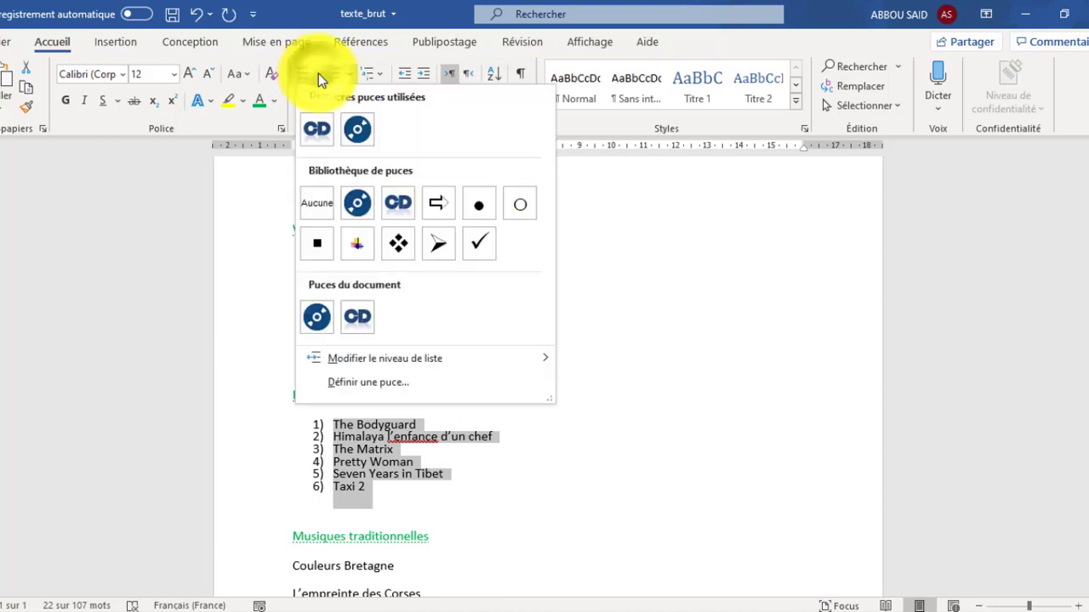
pyautogui.click(388, 382)
pyautogui.click(538, 199)
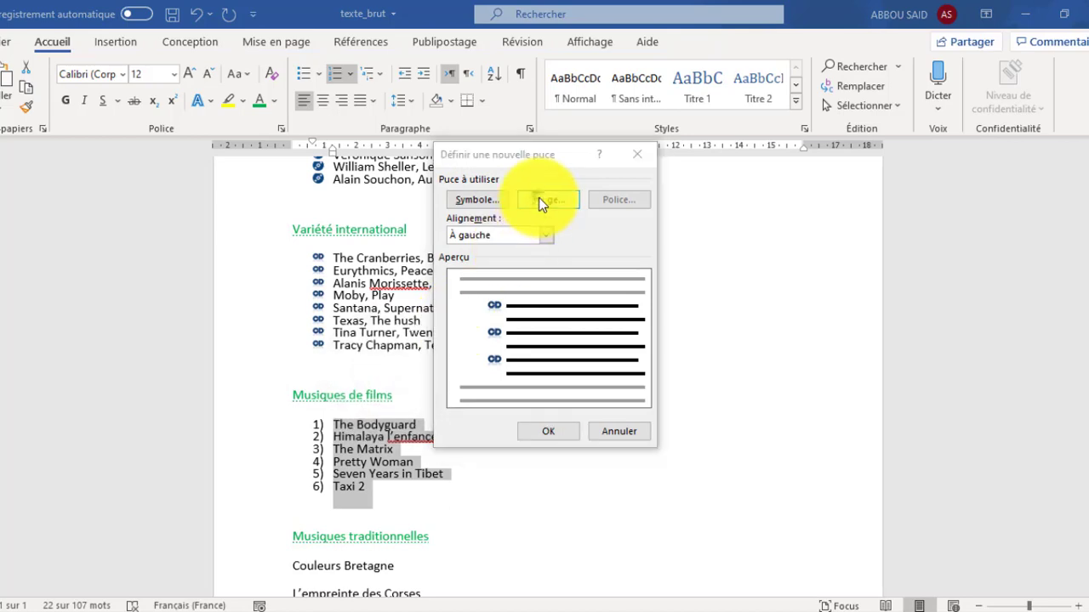
pyautogui.click(565, 226)
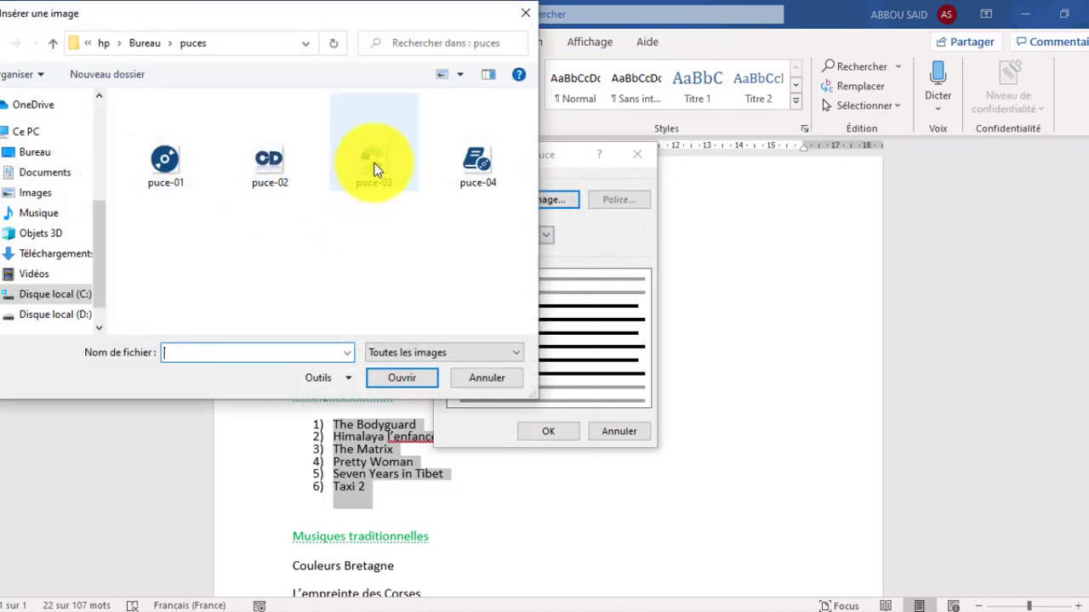
pyautogui.doubleClick(374, 166)
pyautogui.click(537, 430)
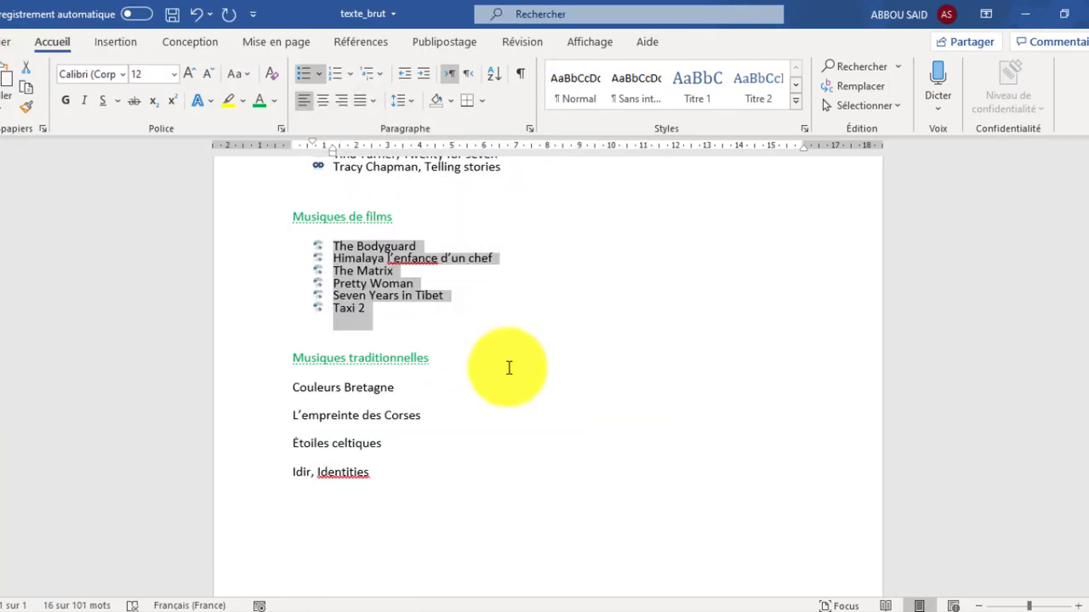
# Step: Bullet the entries under "Musiques traditionnelles" with the picture puce-04 from the puces folder
pyautogui.moveTo(290, 387); pyautogui.dragTo(399, 483)
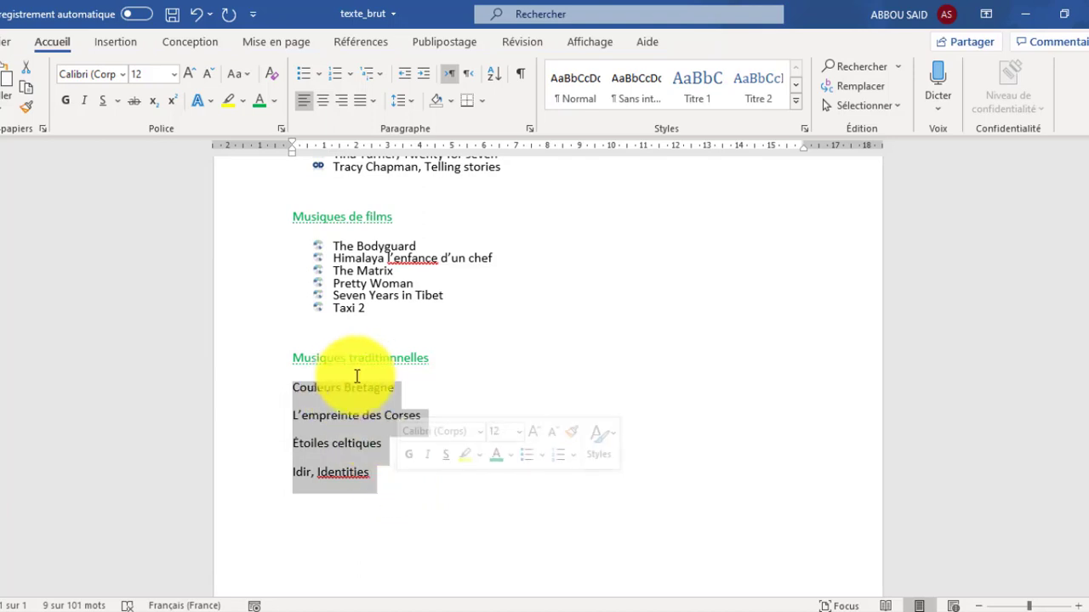
pyautogui.click(324, 76)
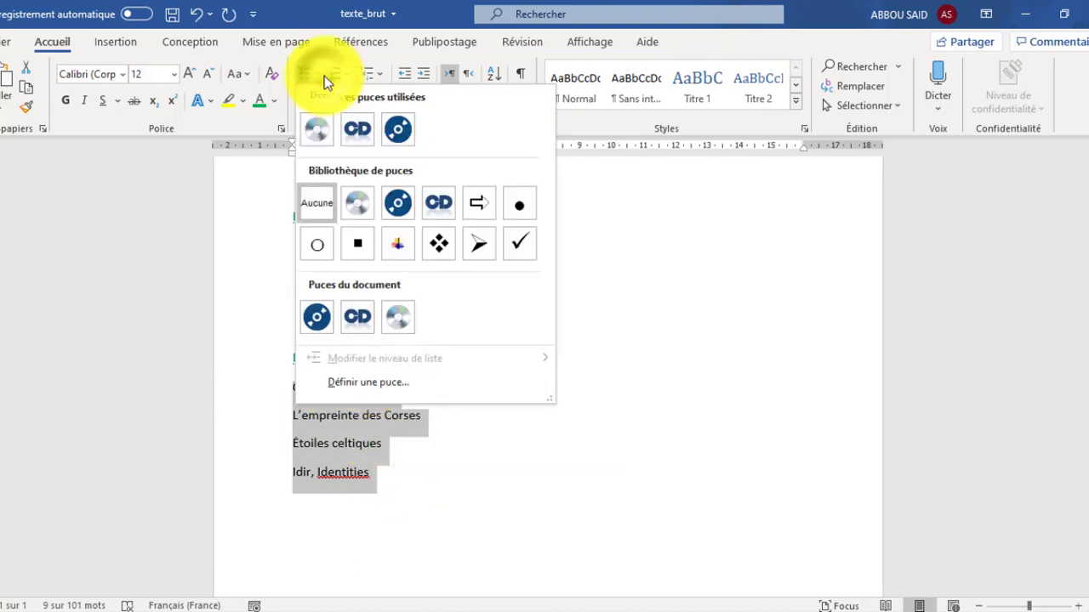
pyautogui.click(383, 387)
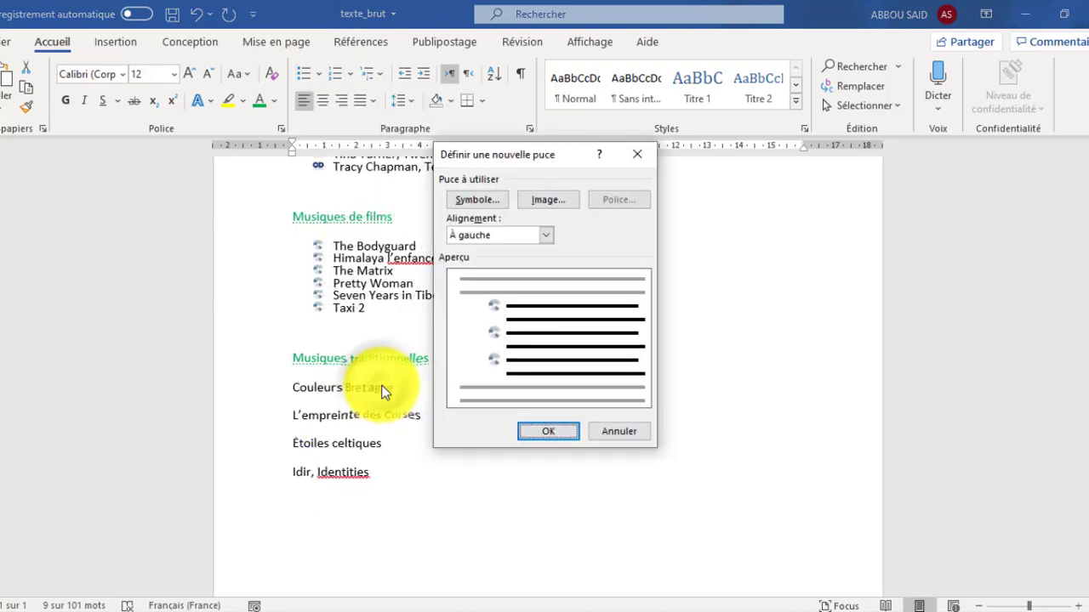
pyautogui.click(545, 197)
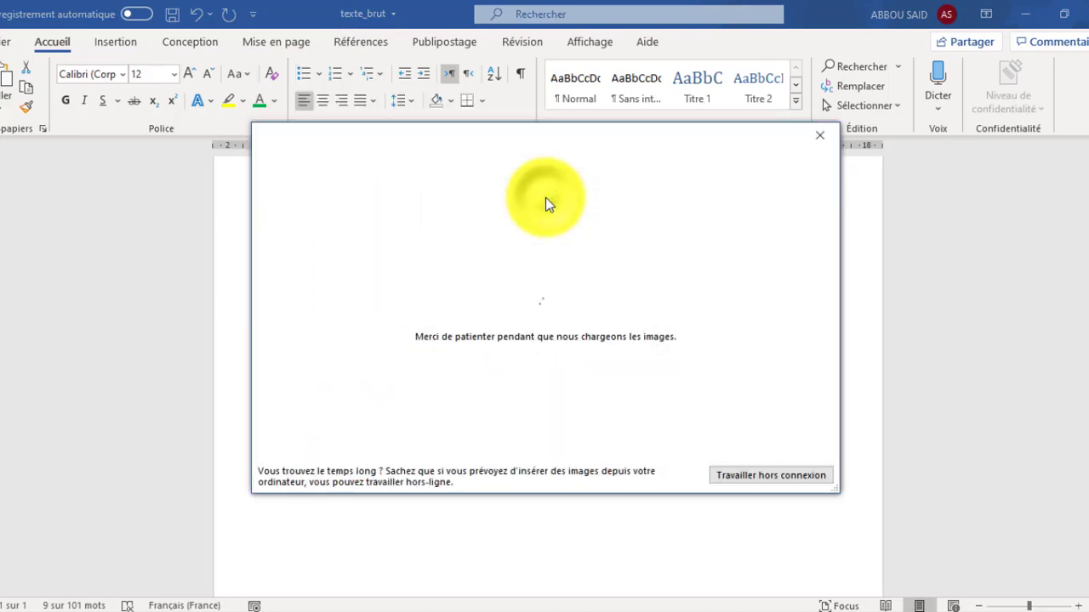
pyautogui.click(444, 208)
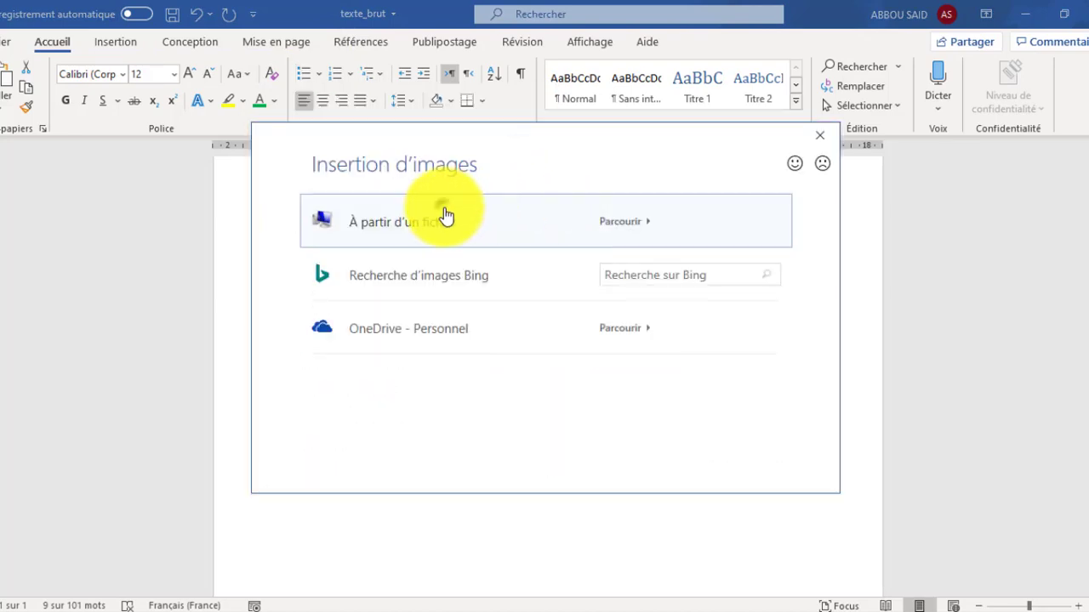
pyautogui.click(463, 170)
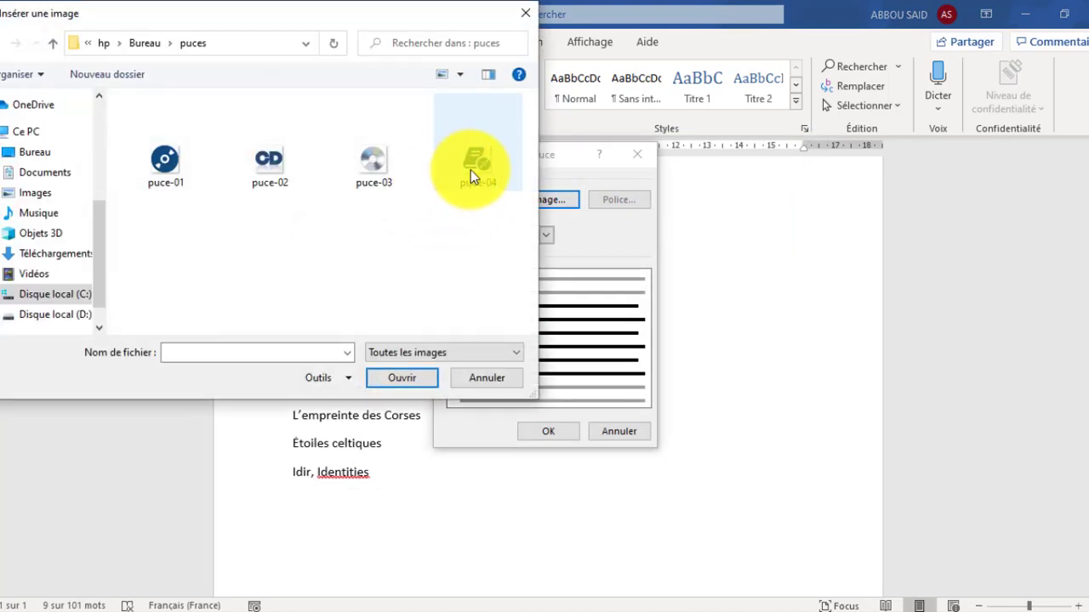
pyautogui.doubleClick(471, 170)
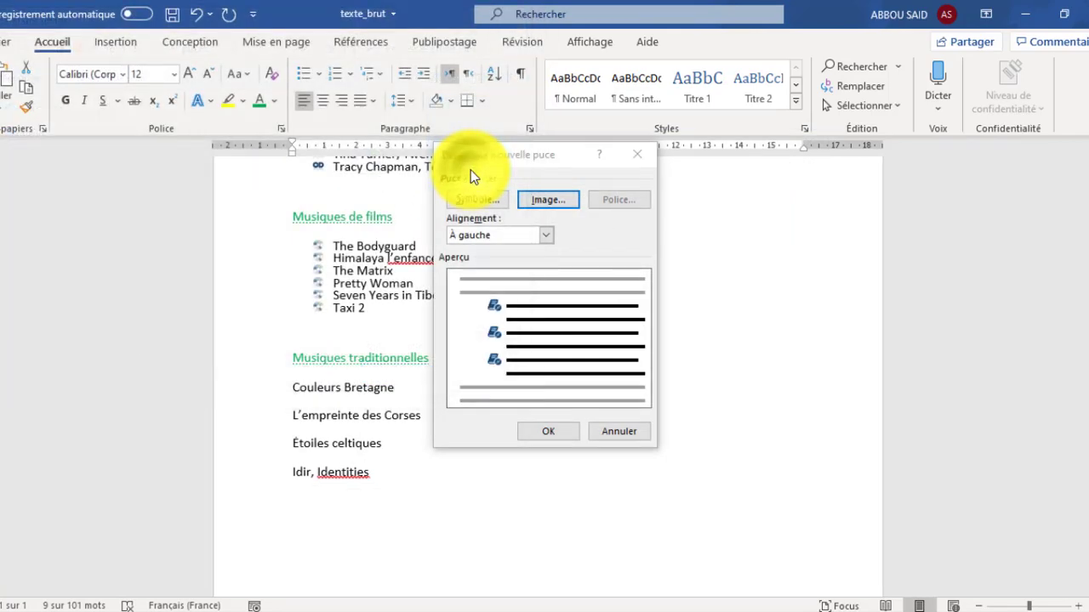
pyautogui.click(542, 429)
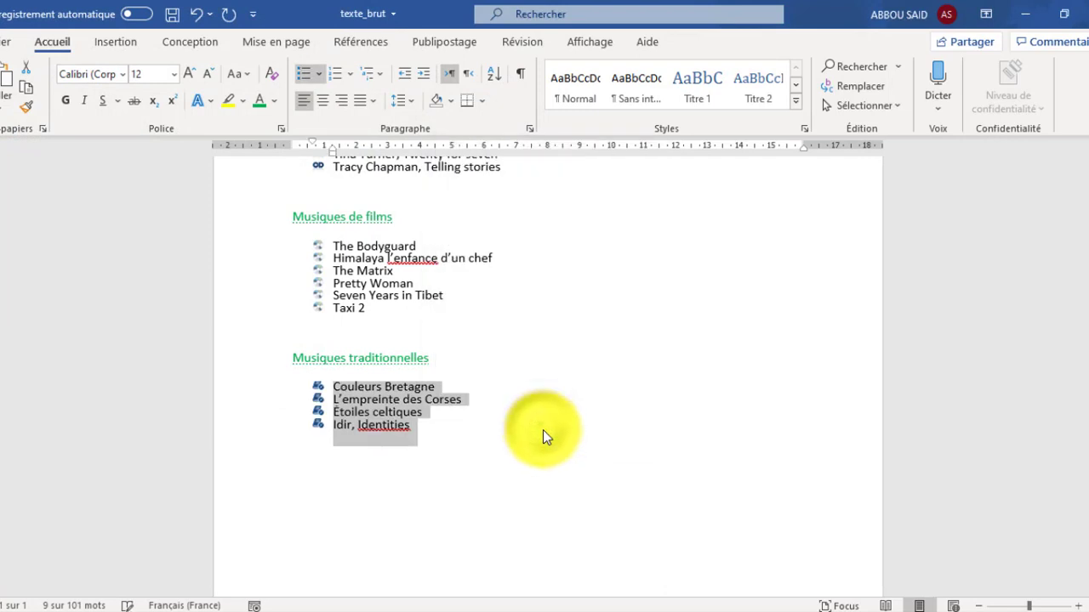
# Step: Check the whole formatted CD list in the print preview, and return to the document
pyautogui.click(543, 429)
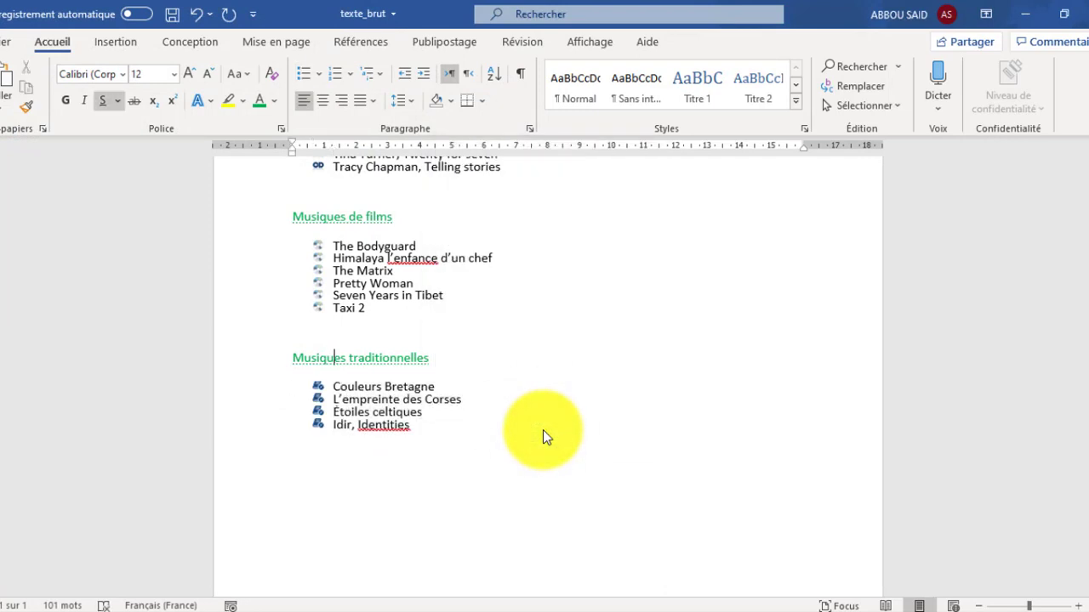
pyautogui.scroll(4, 543, 429)
pyautogui.hotkey('ctrl', 'Home')
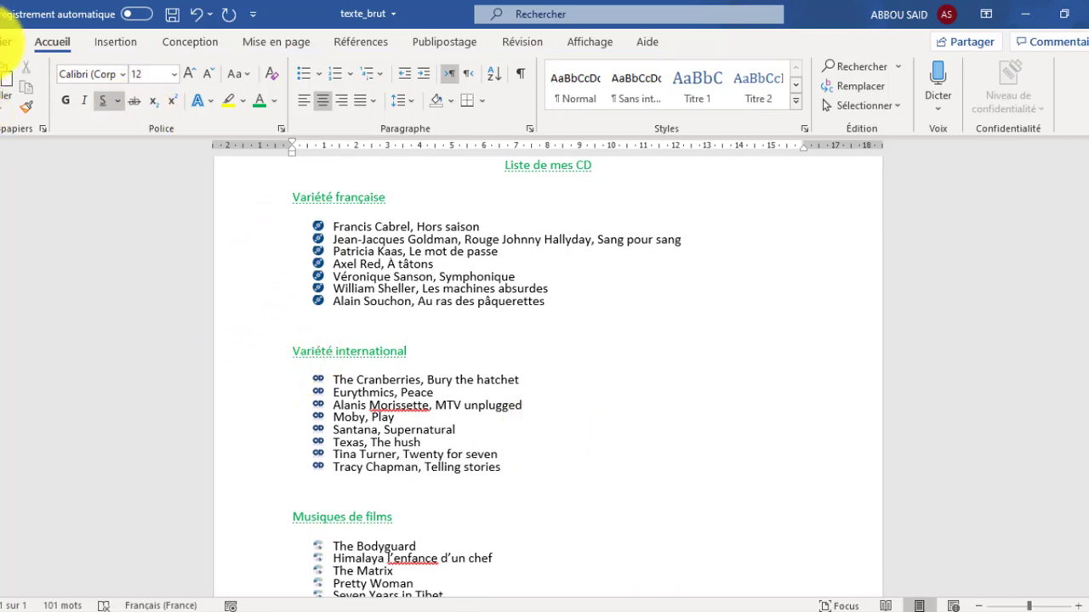
pyautogui.click(7, 42)
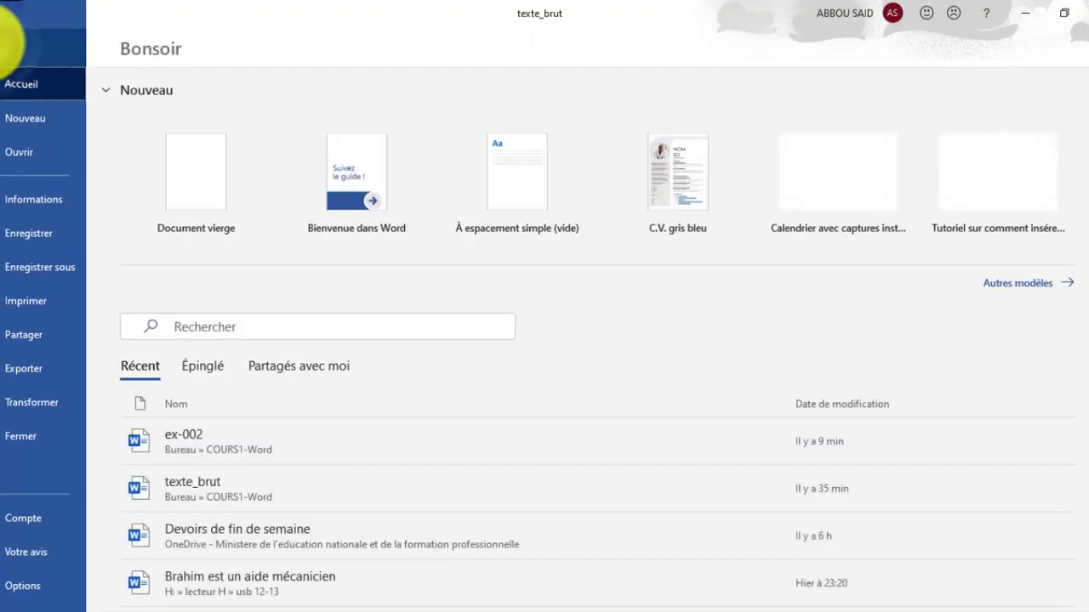
pyautogui.click(28, 300)
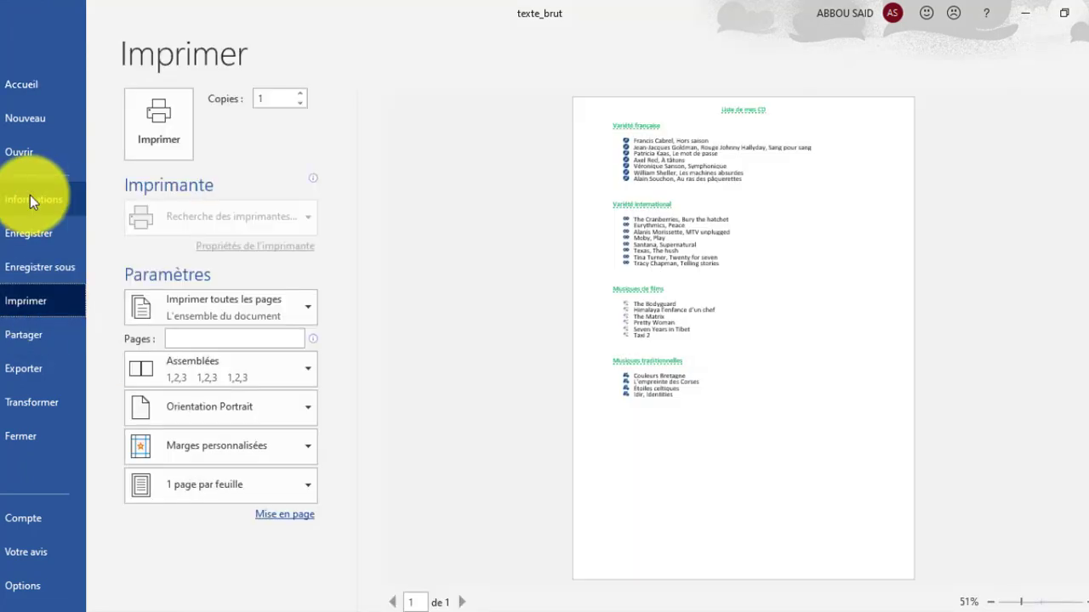
pyautogui.click(619, 245)
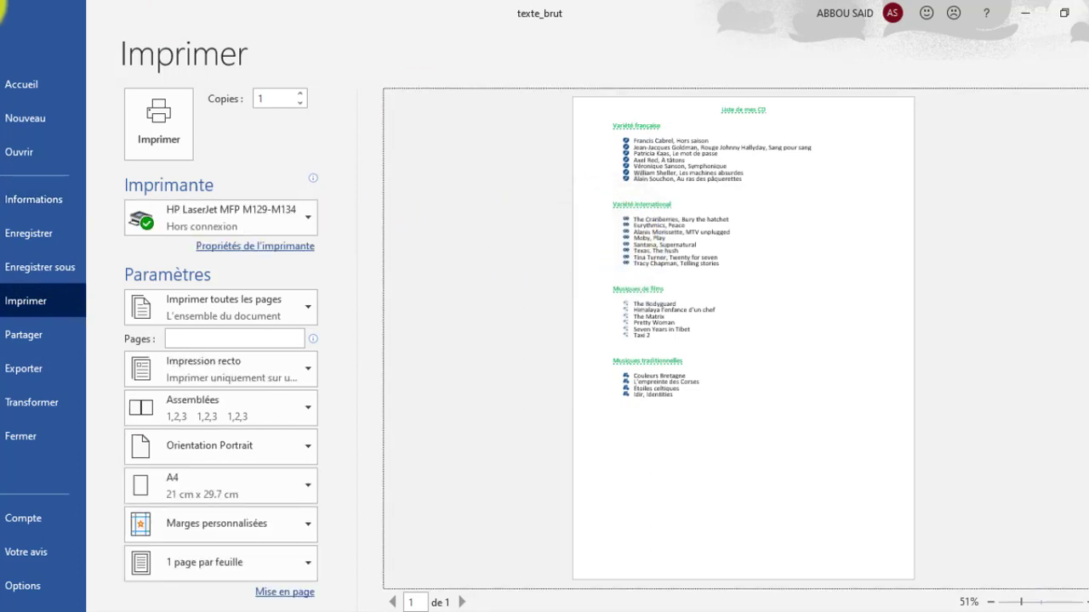
pyautogui.click(2, 50)
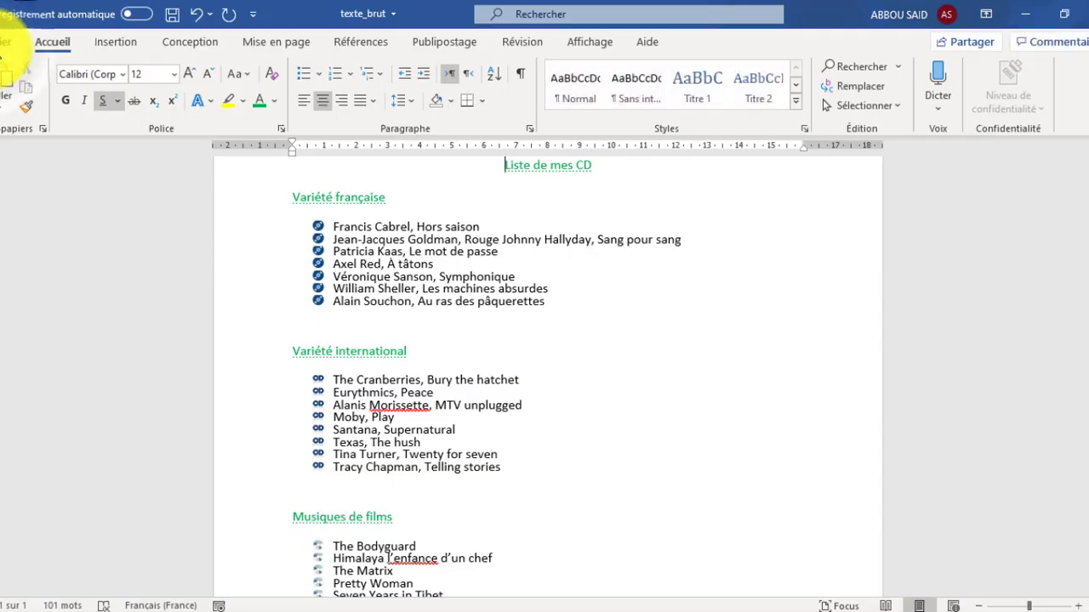
# Step: Save a copy of the document as texte_FINAL in Word format in the COURS1-Word folder
pyautogui.click(3, 43)
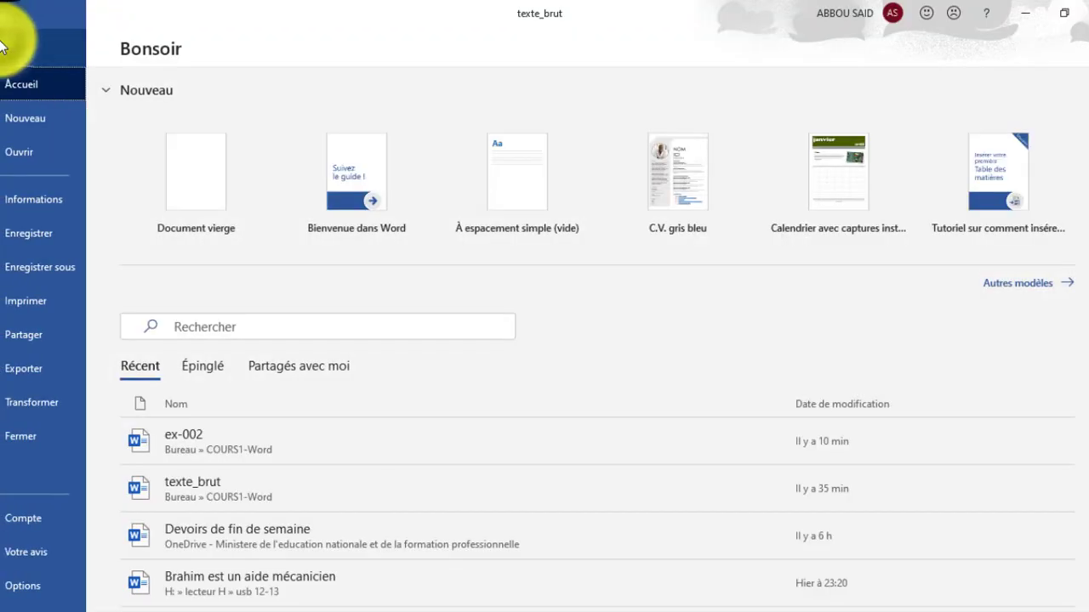
pyautogui.click(37, 266)
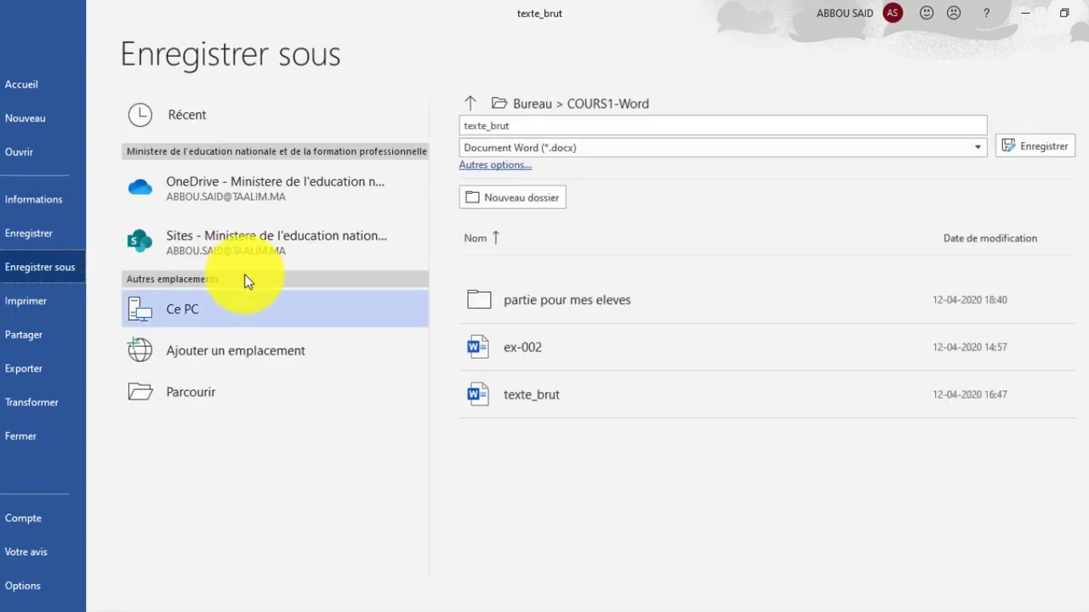
pyautogui.click(519, 125)
pyautogui.press('BackSpace')
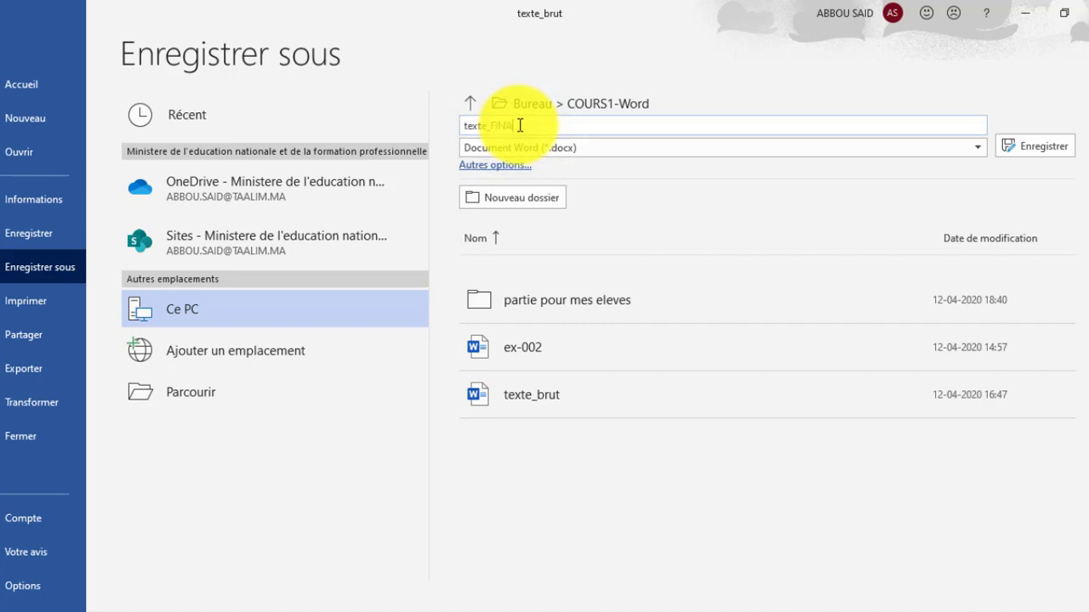
pyautogui.click(1053, 148)
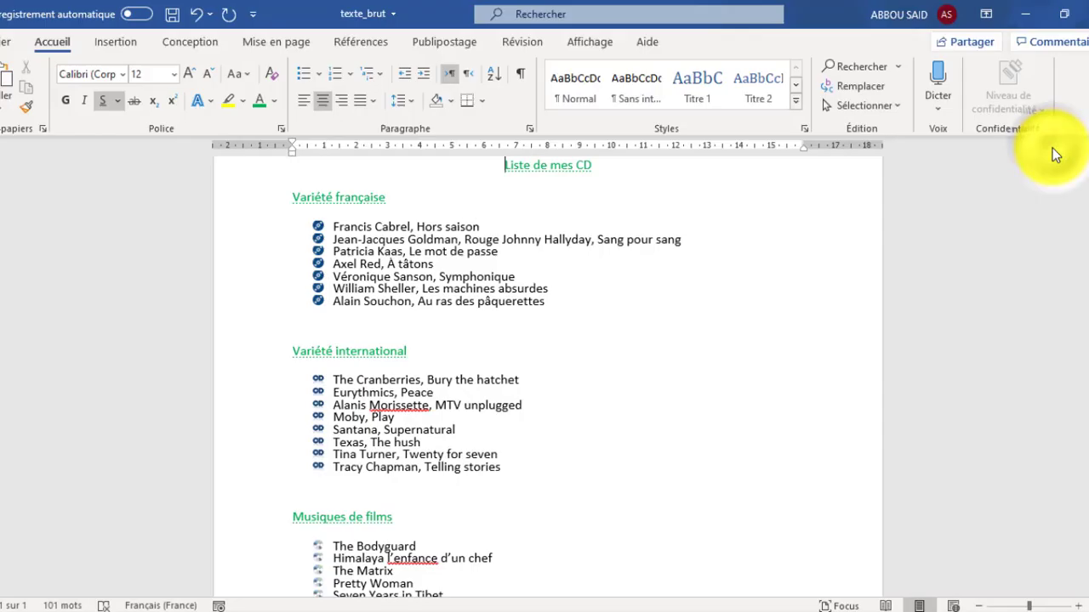